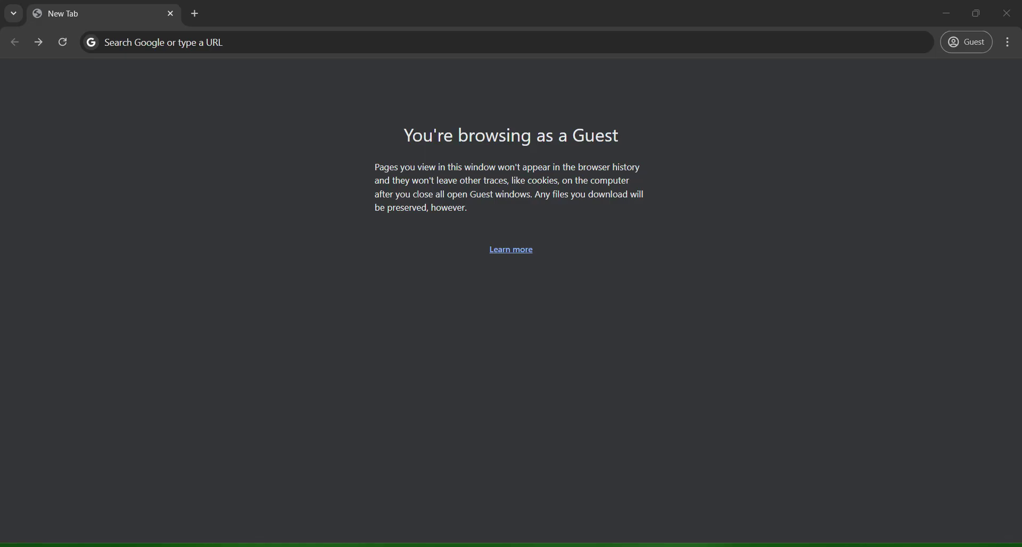
Step: Search Google for autoslash and open the AutoSlash website from the results
{"action": "left_click", "coordinate": [163, 42]}
{"action": "type", "text": "a"}
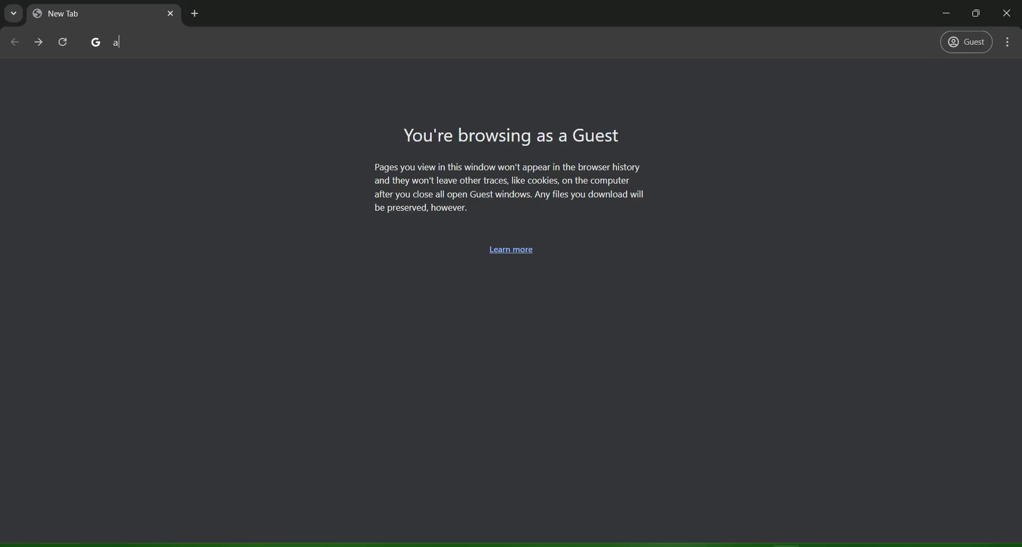
{"action": "type", "text": "utoslash"}
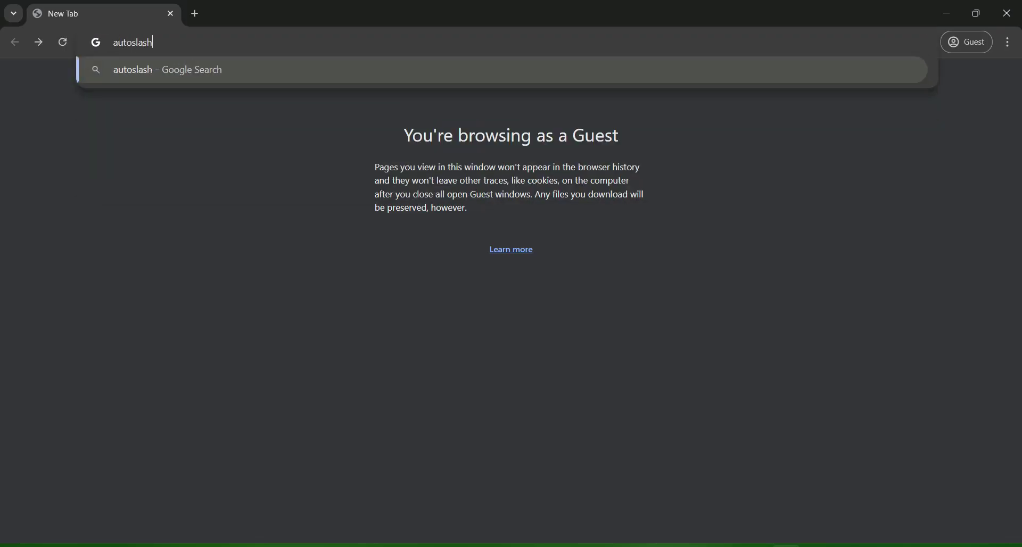
{"action": "key", "text": "Return"}
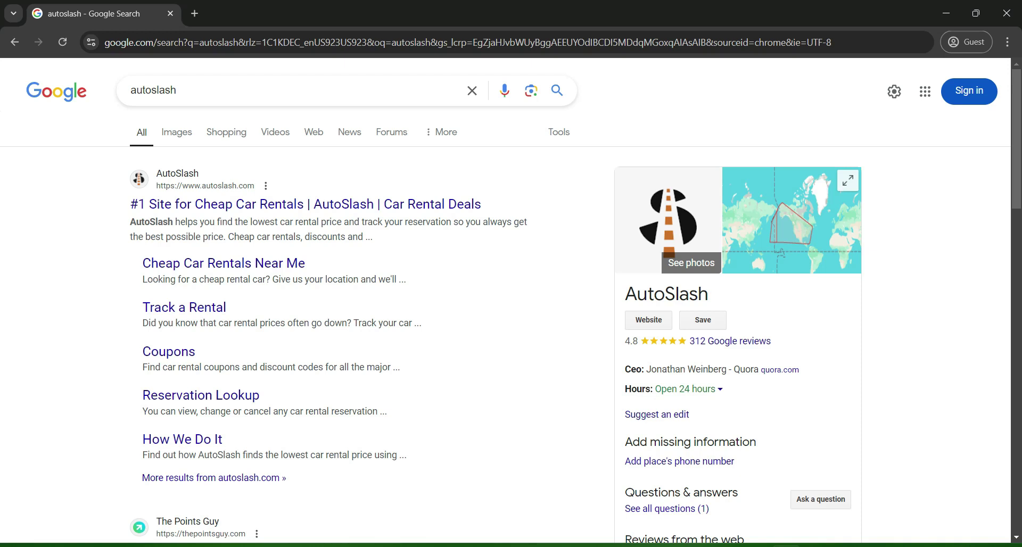
{"action": "left_click", "coordinate": [306, 205]}
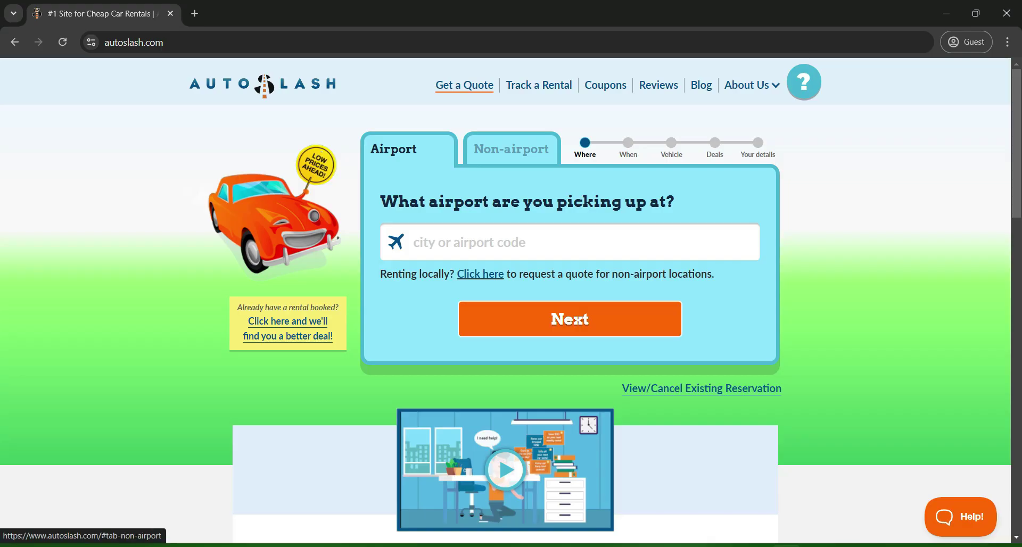
Step: Examine the non-airport pick-up form and the home page's sections on how it works, reviews, tips and news
{"action": "left_click", "coordinate": [511, 149]}
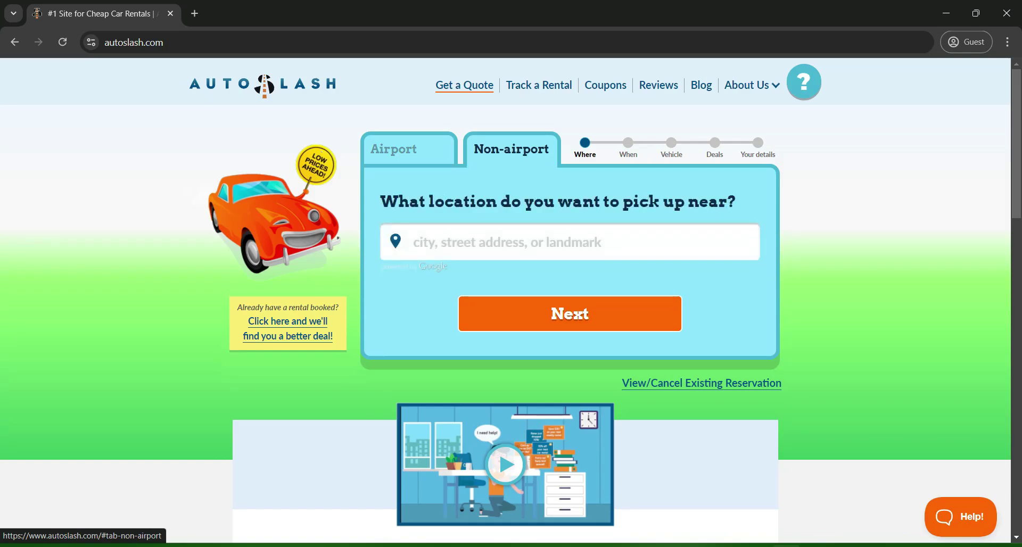
{"action": "scroll", "coordinate": [506, 325], "scroll_direction": "down", "scroll_amount": 2}
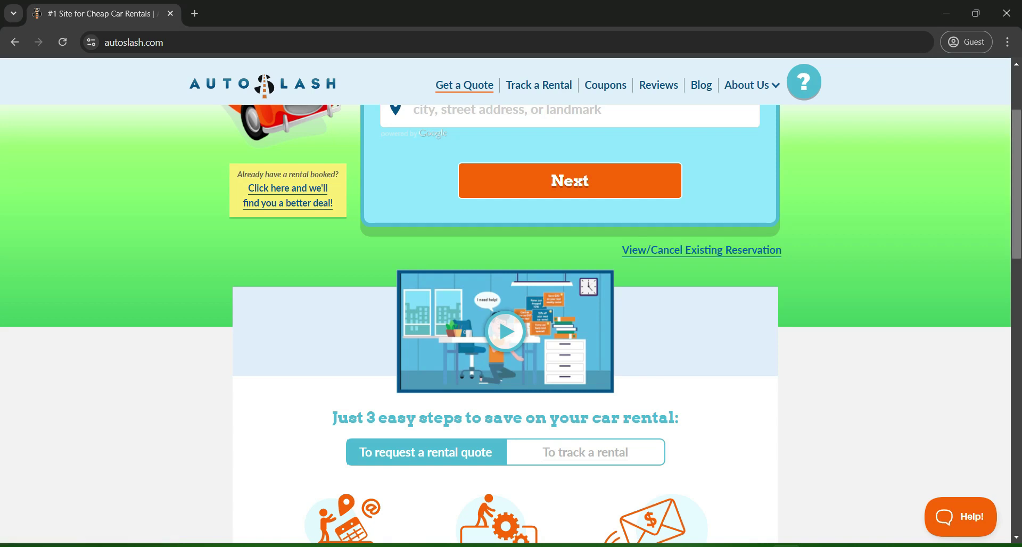
{"action": "scroll", "coordinate": [511, 324], "scroll_direction": "down", "scroll_amount": 2}
{"action": "scroll", "coordinate": [511, 324], "scroll_direction": "down", "scroll_amount": 2}
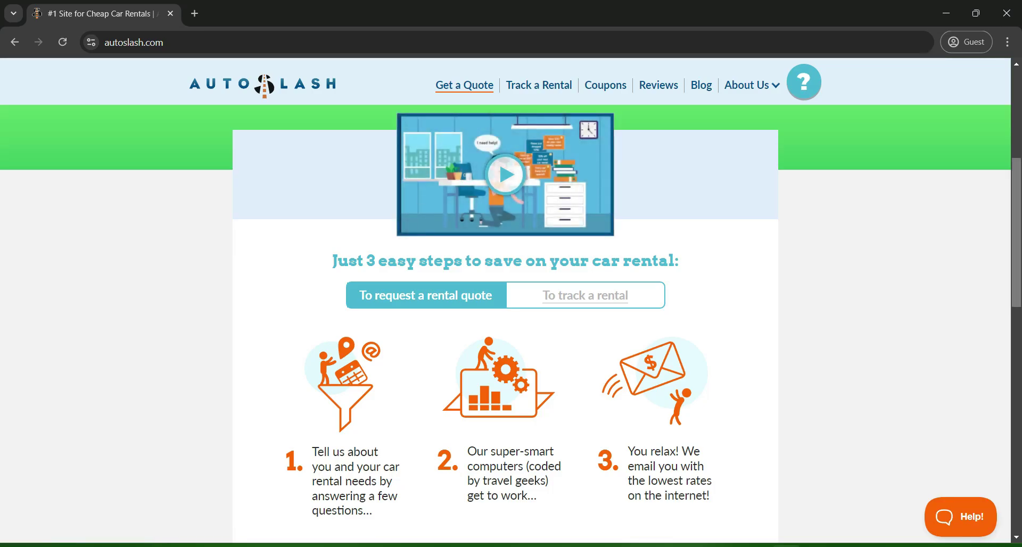
{"action": "scroll", "coordinate": [512, 320], "scroll_direction": "down", "scroll_amount": 5}
{"action": "scroll", "coordinate": [622, 324], "scroll_direction": "down", "scroll_amount": 4}
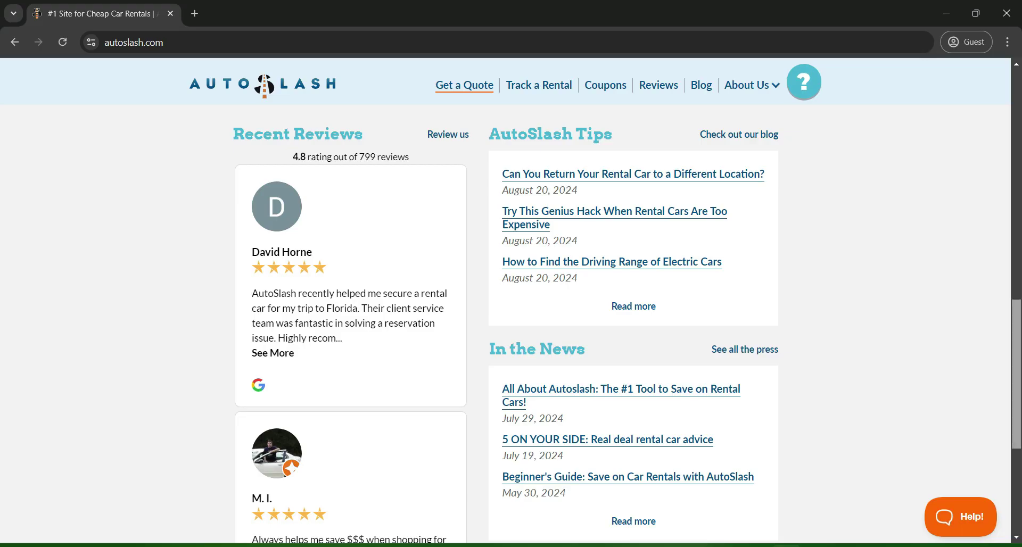
{"action": "scroll", "coordinate": [621, 325], "scroll_direction": "up", "scroll_amount": 6}
{"action": "scroll", "coordinate": [621, 325], "scroll_direction": "up", "scroll_amount": 7}
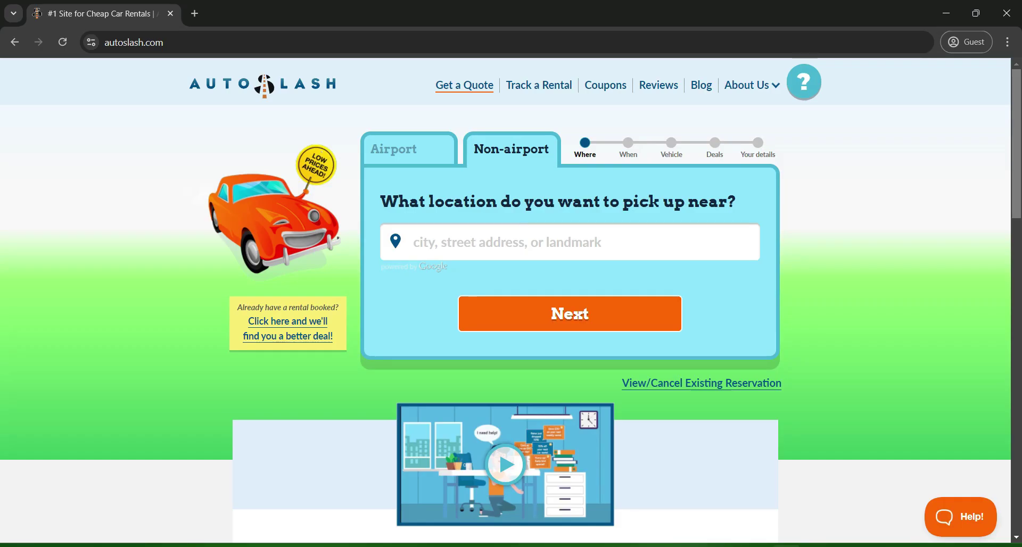
Step: Choose airport pick-up at Paris, France - Charles de Gaulle International Airport (CDG) and submit the location
{"action": "left_click", "coordinate": [409, 149]}
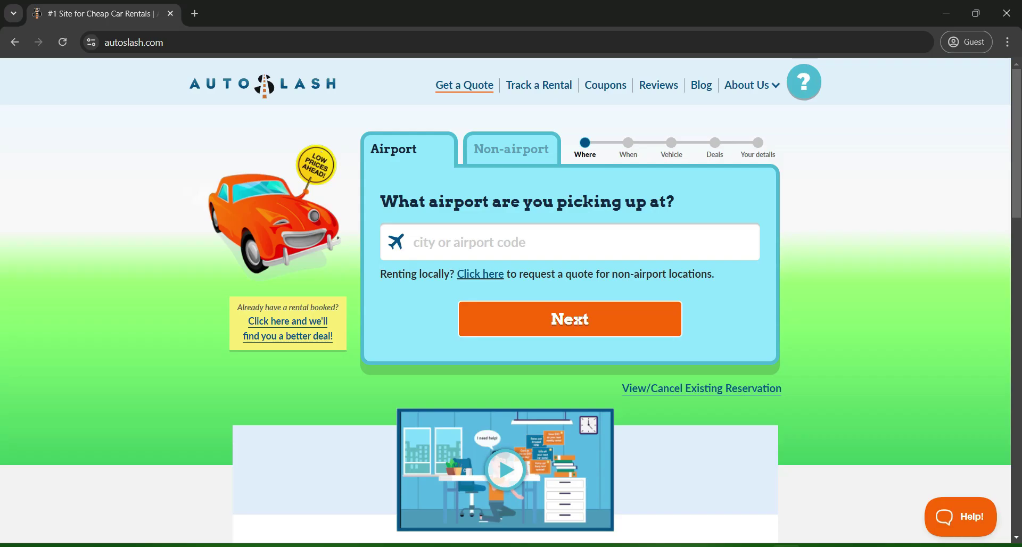
{"action": "type", "text": "paris"}
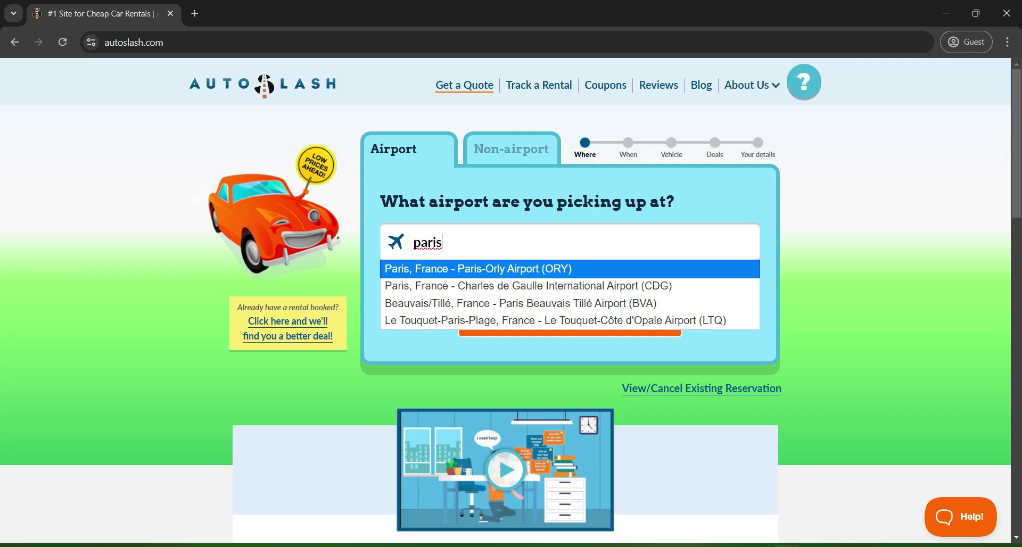
{"action": "key", "text": "Down"}
{"action": "key", "text": "Down"}
{"action": "key", "text": "Down"}
{"action": "key", "text": "Up"}
{"action": "key", "text": "Up"}
{"action": "key", "text": "Up"}
{"action": "key", "text": "Down"}
{"action": "key", "text": "Up"}
{"action": "key", "text": "Down"}
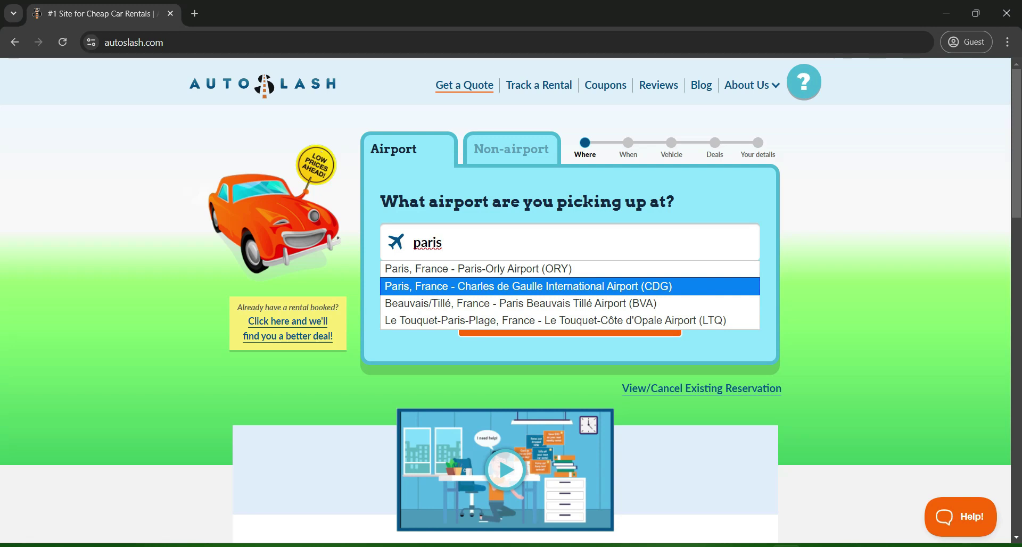
{"action": "key", "text": "Return"}
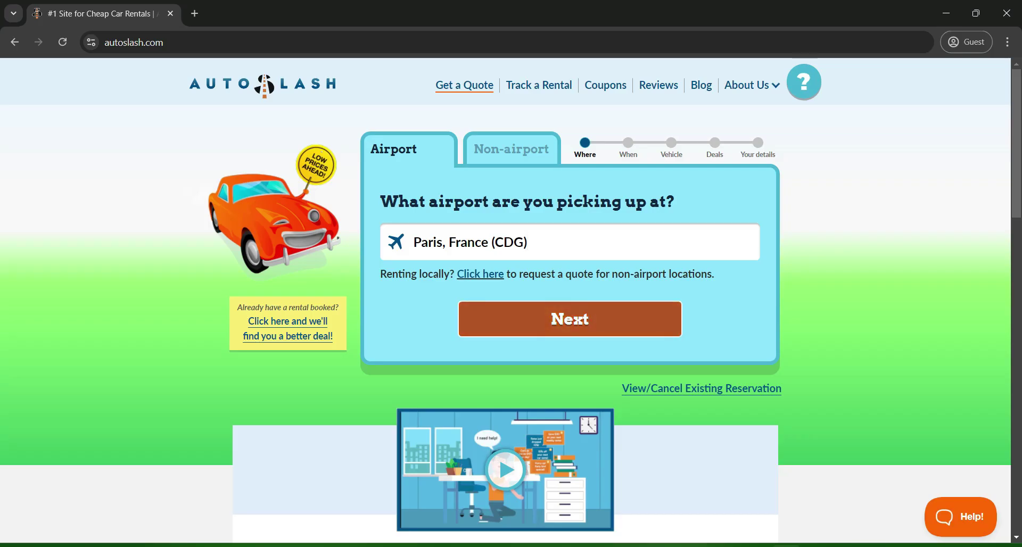
{"action": "key", "text": "Return"}
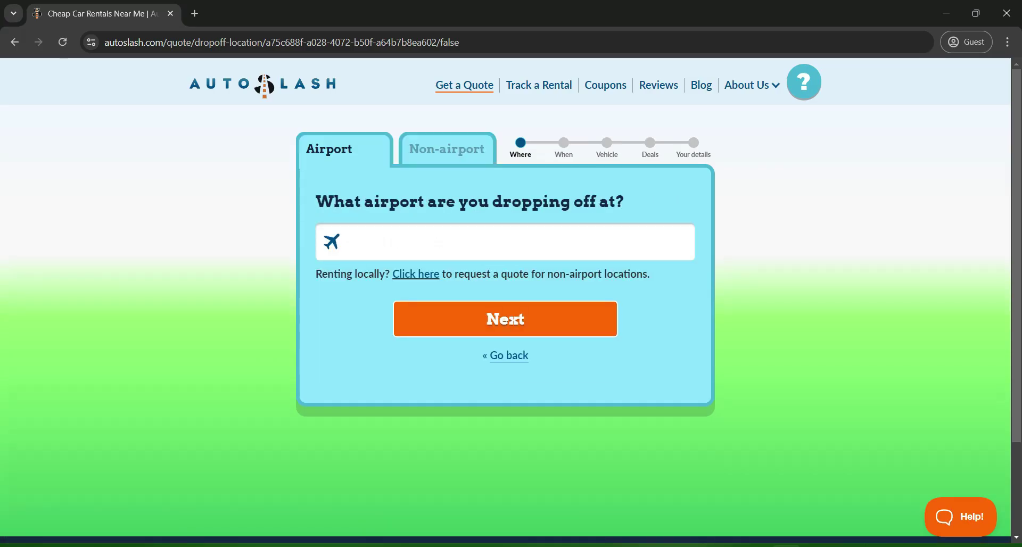
Step: Set the drop-off airport to Toulouse-Blagnac Airport (TLS) and continue to the rental dates
{"action": "type", "text": "toulouse"}
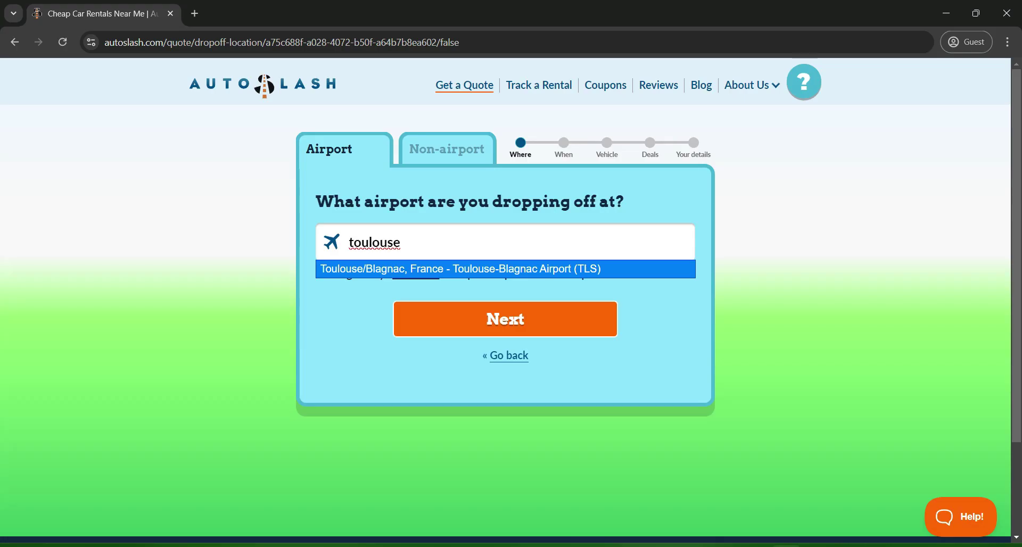
{"action": "left_click", "coordinate": [416, 273]}
{"action": "left_click", "coordinate": [505, 319]}
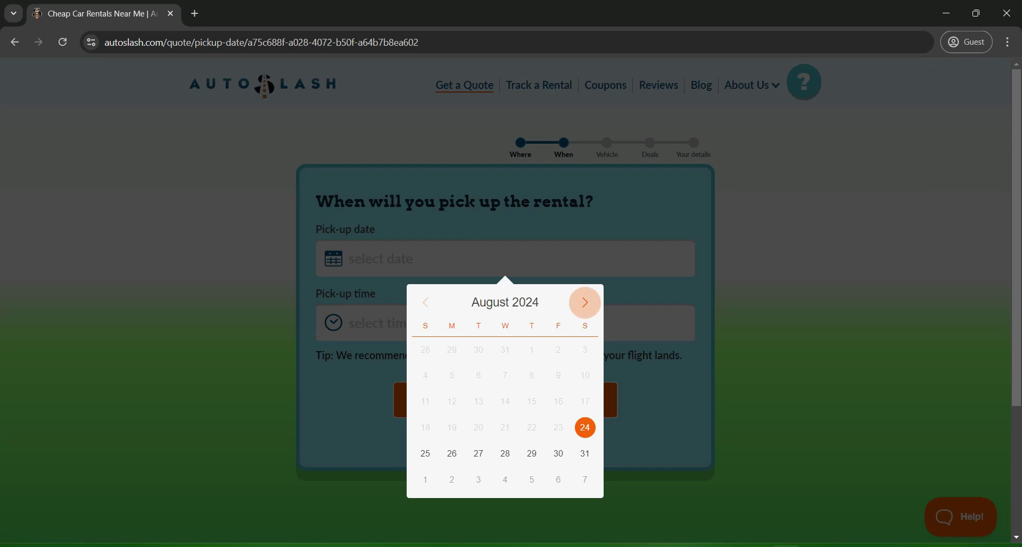
Step: Set the pick-up date to January 29, 2025
{"action": "left_click", "coordinate": [585, 303]}
{"action": "left_click", "coordinate": [585, 303]}
{"action": "left_click", "coordinate": [585, 302]}
{"action": "left_click", "coordinate": [585, 302]}
{"action": "left_click", "coordinate": [586, 302]}
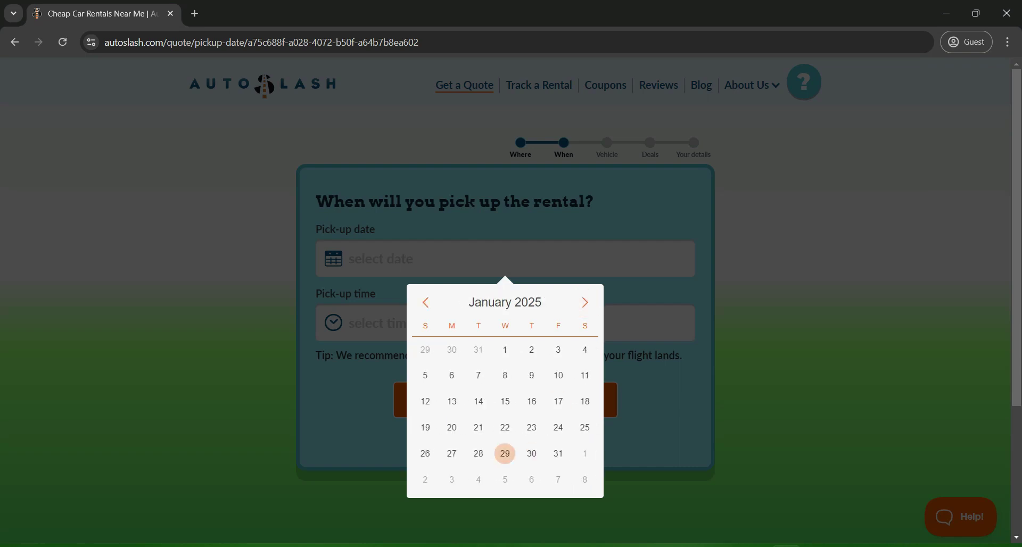
{"action": "left_click", "coordinate": [506, 453]}
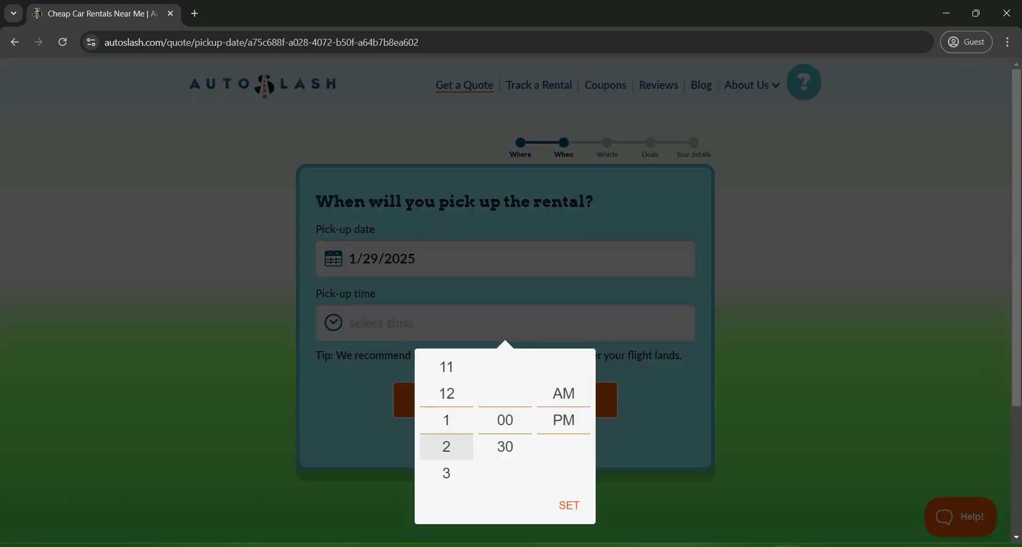
Step: Set the pick-up time to 3:00 PM and continue to the drop-off details
{"action": "left_click", "coordinate": [446, 447]}
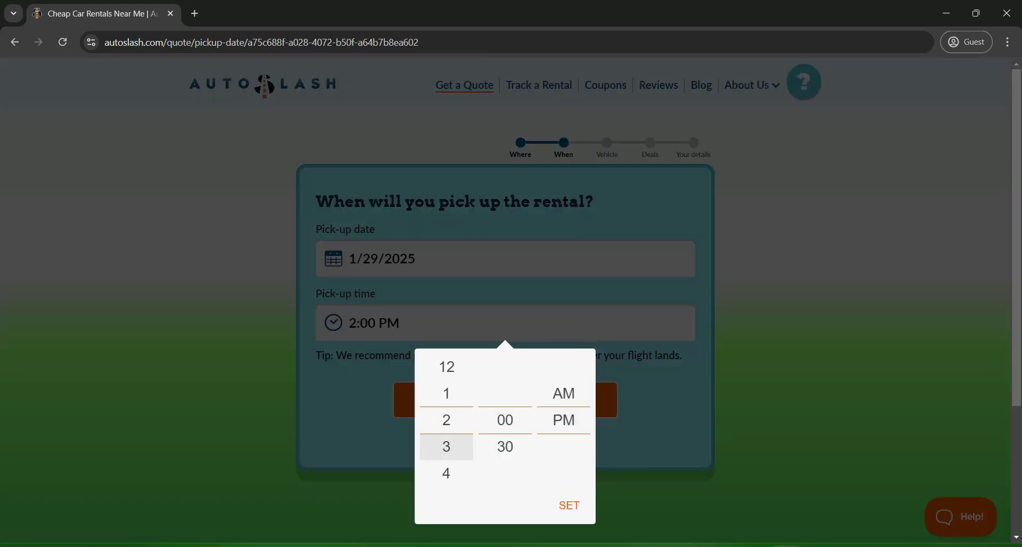
{"action": "left_click", "coordinate": [446, 447]}
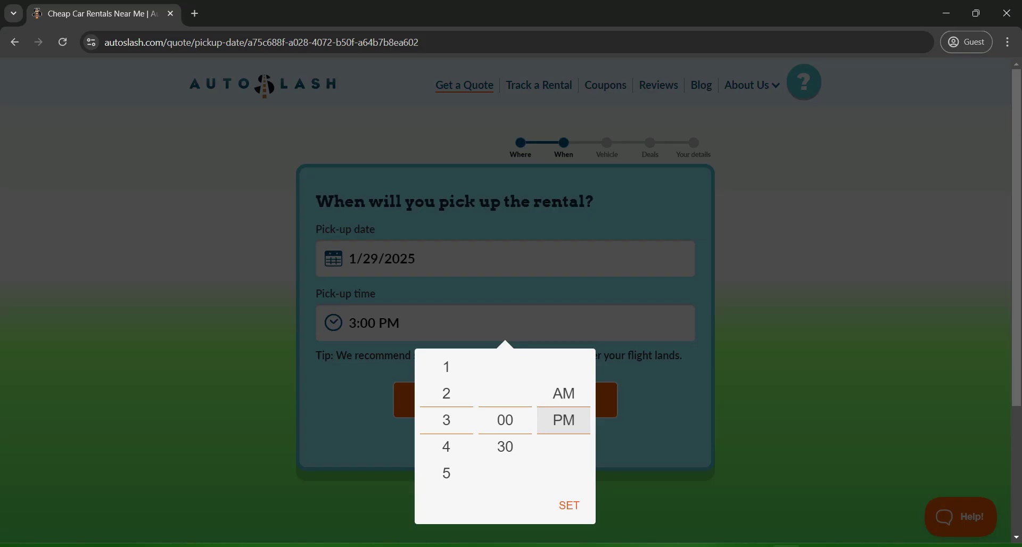
{"action": "left_click", "coordinate": [570, 505]}
{"action": "left_click", "coordinate": [506, 400]}
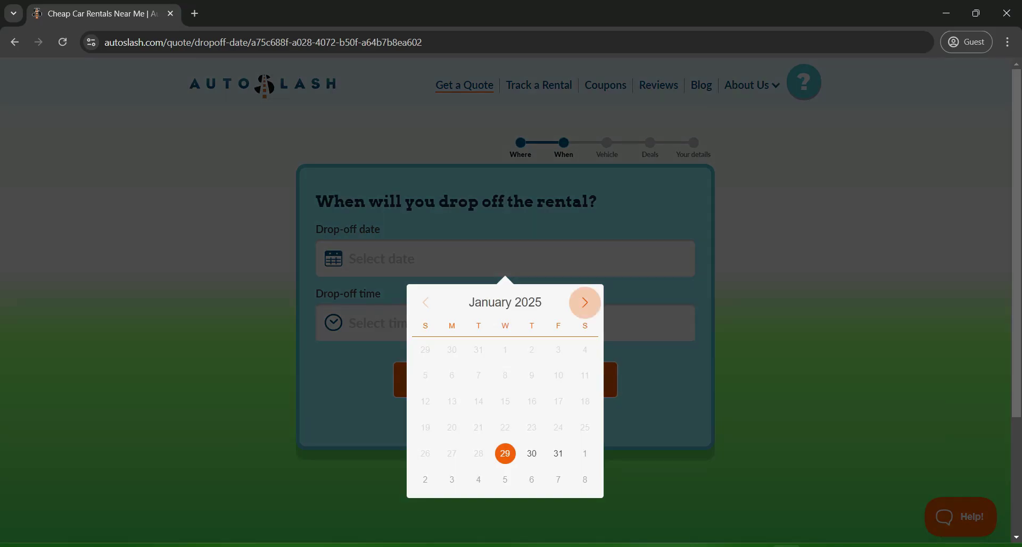
Step: Set the drop-off to February 12, 2025 at 3:00 PM and continue to the vehicle selection
{"action": "left_click", "coordinate": [585, 302]}
{"action": "left_click", "coordinate": [506, 402]}
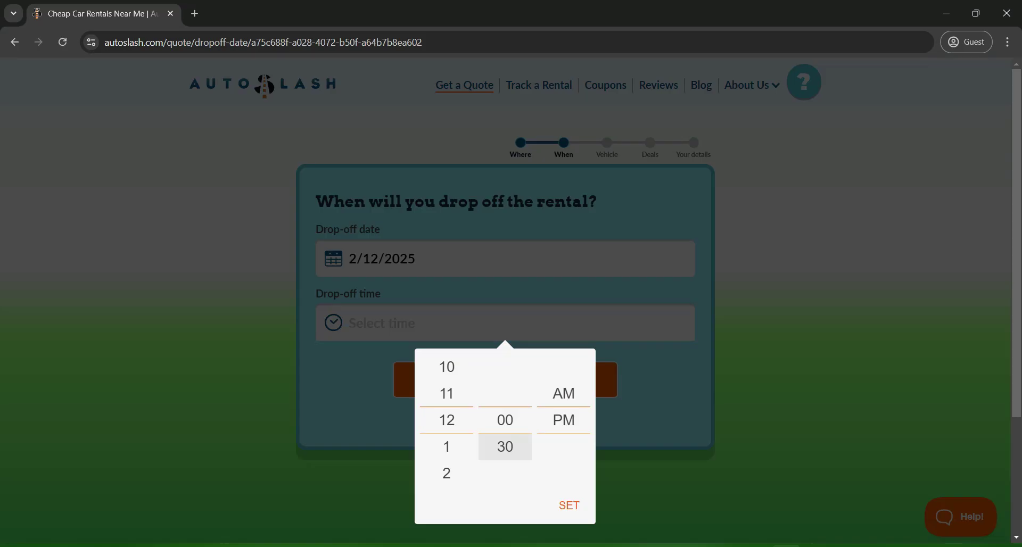
{"action": "left_click", "coordinate": [506, 447]}
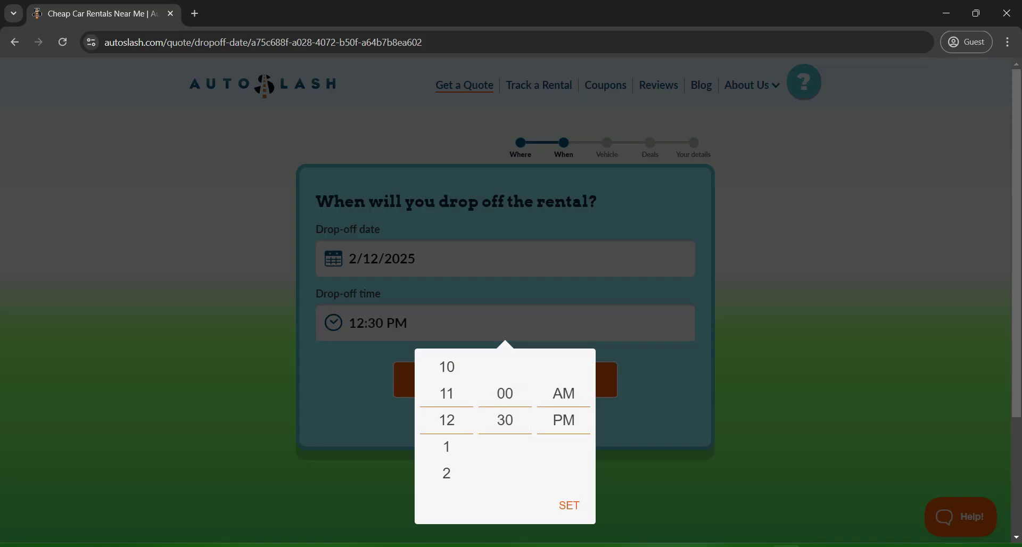
{"action": "left_click", "coordinate": [447, 447]}
{"action": "left_click", "coordinate": [447, 447]}
{"action": "left_click", "coordinate": [447, 447]}
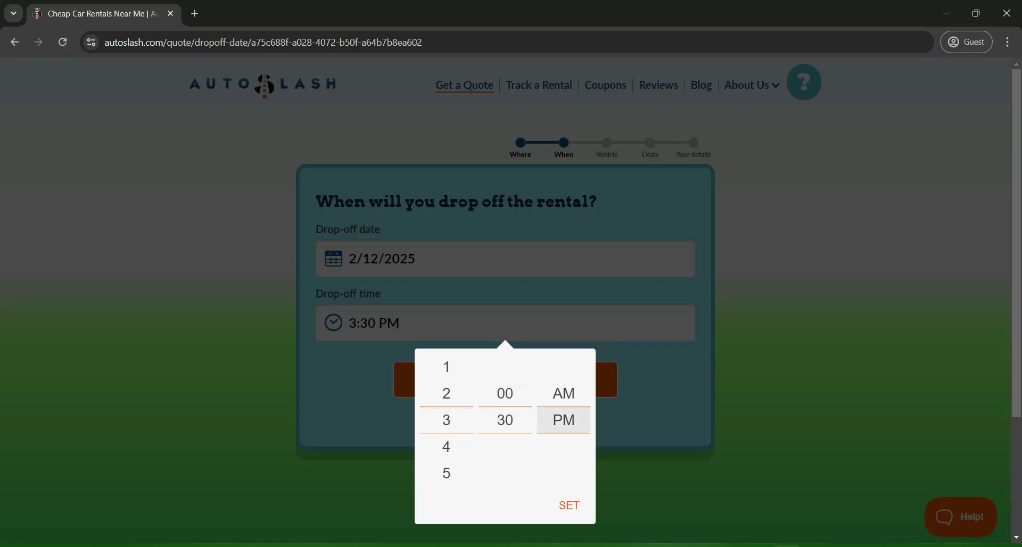
{"action": "left_click", "coordinate": [505, 393]}
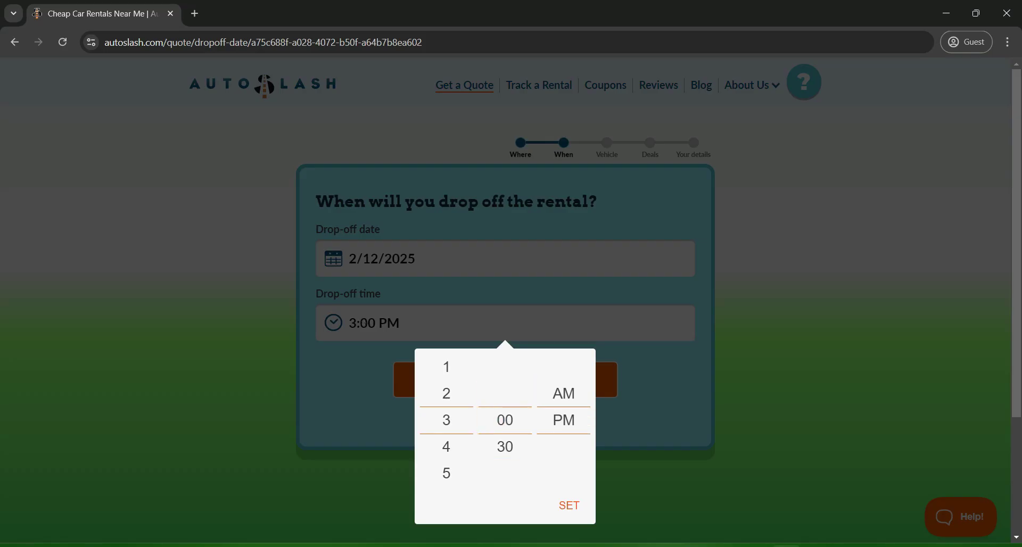
{"action": "left_click", "coordinate": [569, 506]}
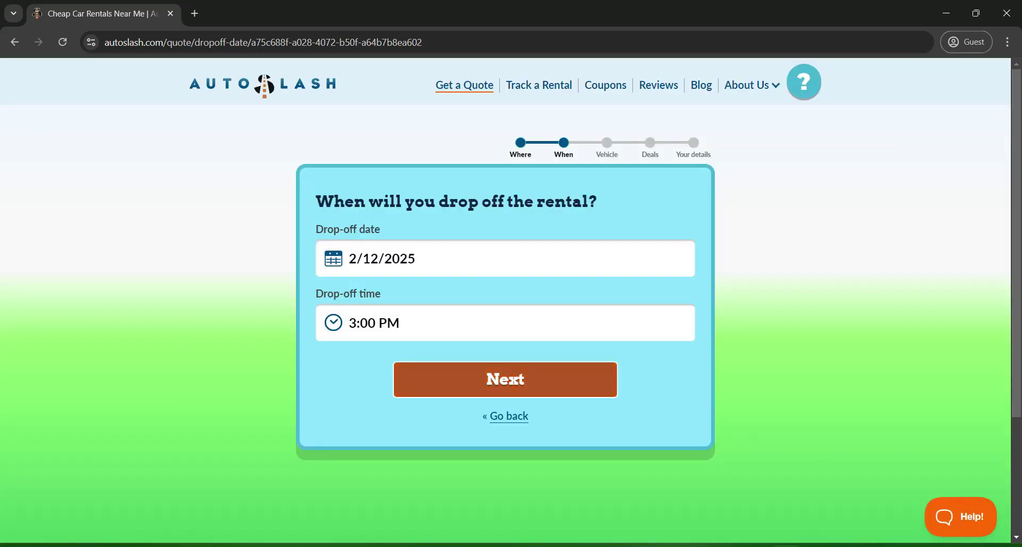
{"action": "left_click", "coordinate": [506, 380]}
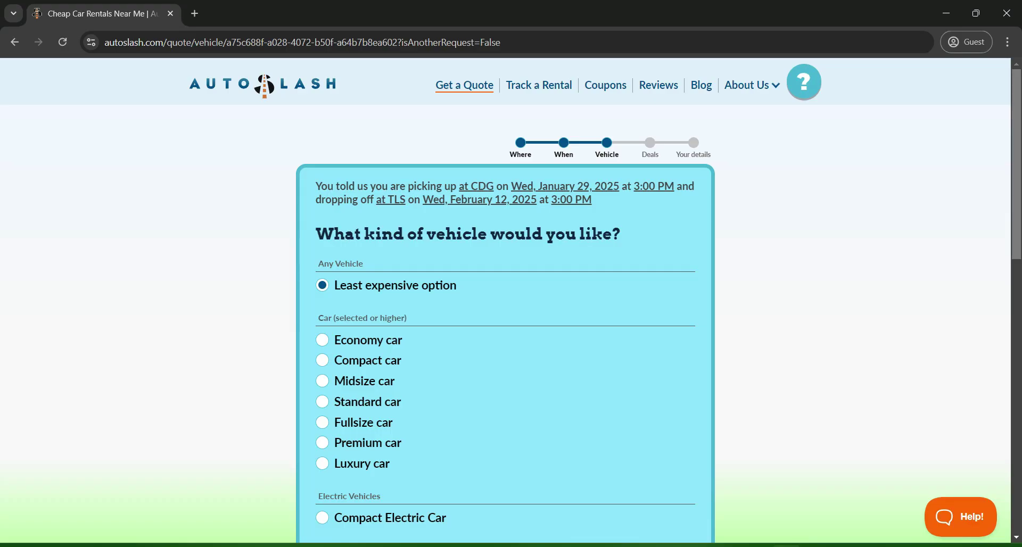
Step: Review the vehicle choices, keep the least expensive option, gas or electric, and manual transmission OK, and continue to the credit card selection
{"action": "scroll", "coordinate": [506, 319], "scroll_direction": "down", "scroll_amount": 2}
{"action": "scroll", "coordinate": [506, 320], "scroll_direction": "down", "scroll_amount": 1}
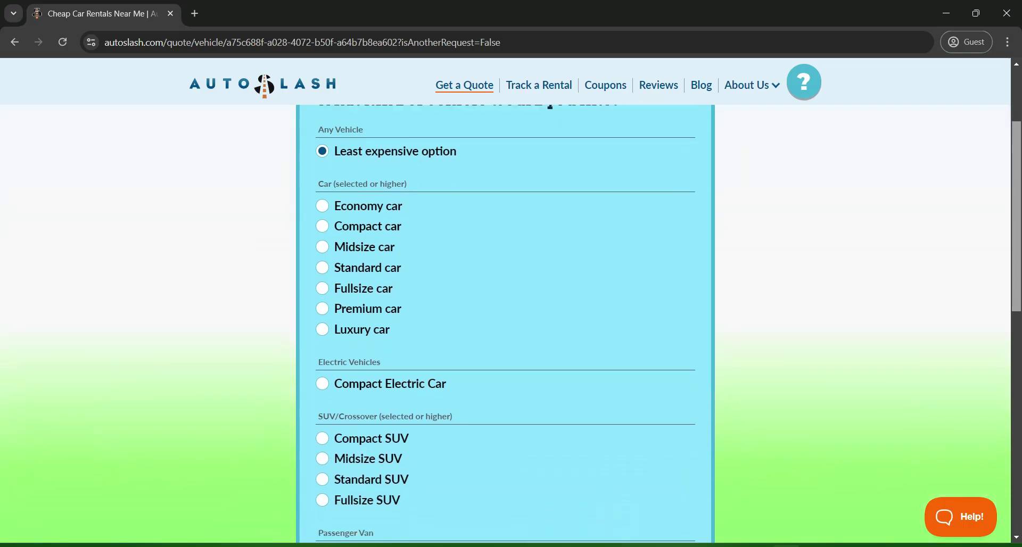
{"action": "scroll", "coordinate": [506, 319], "scroll_direction": "down", "scroll_amount": 1}
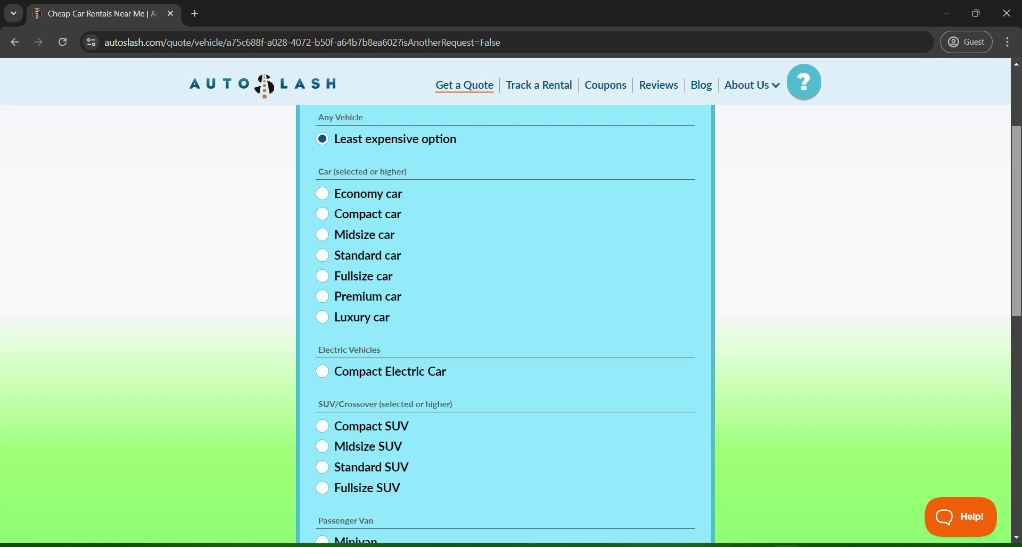
{"action": "scroll", "coordinate": [506, 320], "scroll_direction": "down", "scroll_amount": 4}
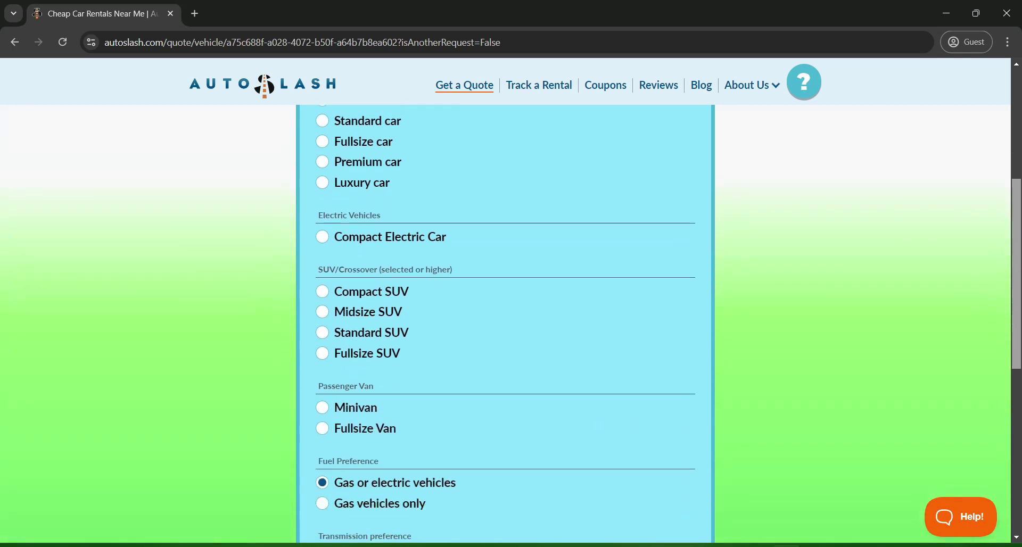
{"action": "scroll", "coordinate": [506, 319], "scroll_direction": "down", "scroll_amount": 1}
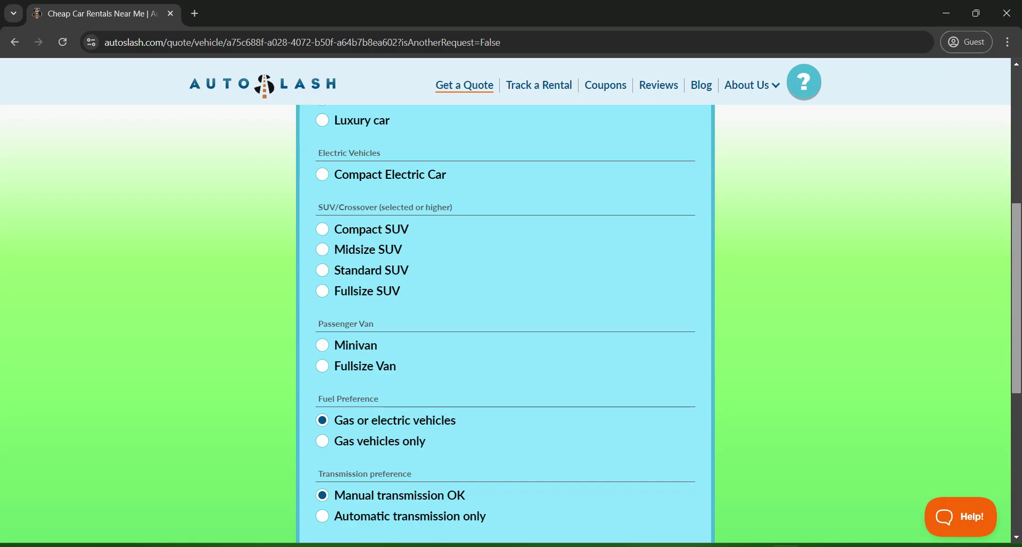
{"action": "scroll", "coordinate": [506, 319], "scroll_direction": "down", "scroll_amount": 3}
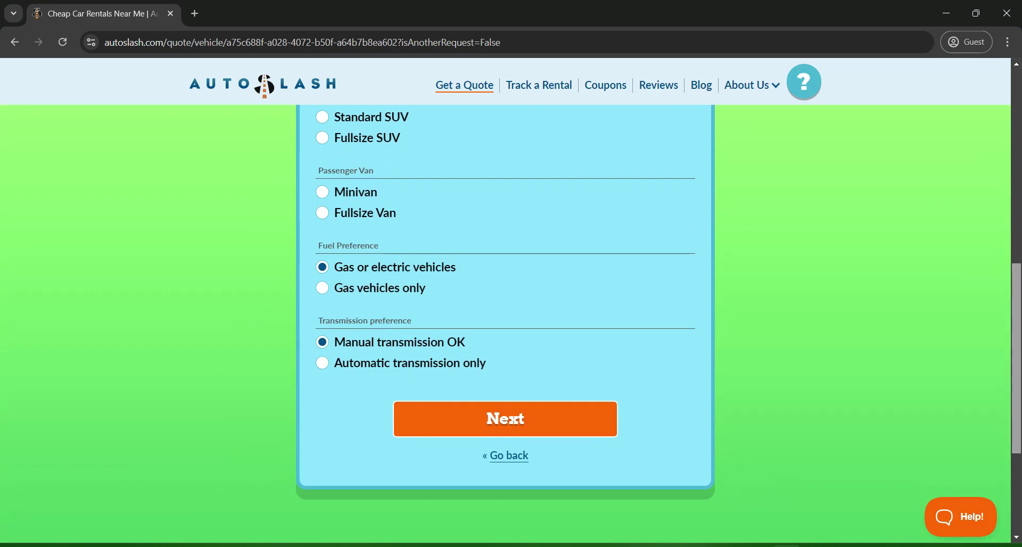
{"action": "scroll", "coordinate": [506, 319], "scroll_direction": "down", "scroll_amount": 1}
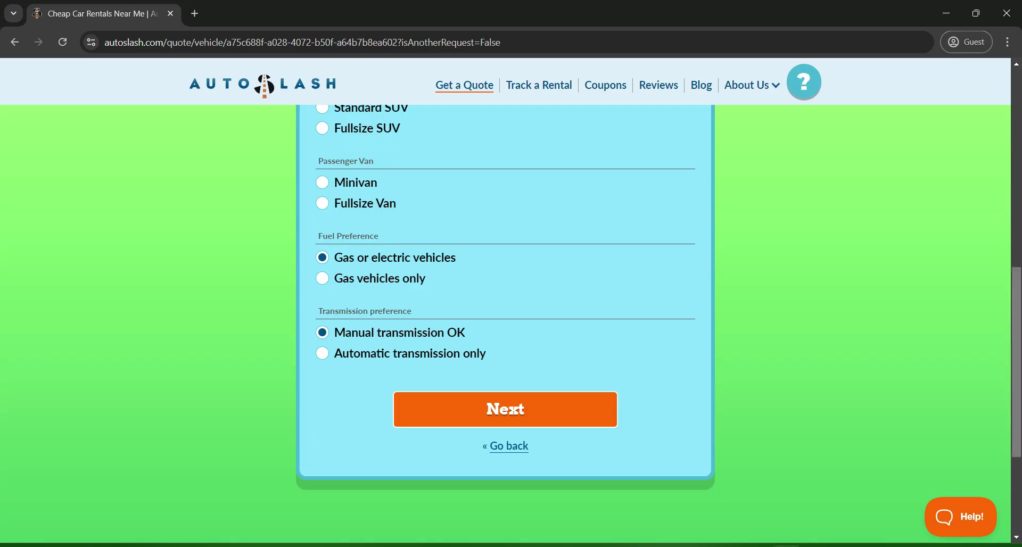
{"action": "left_click_drag", "start_coordinate": [1016, 362], "coordinate": [1017, 205]}
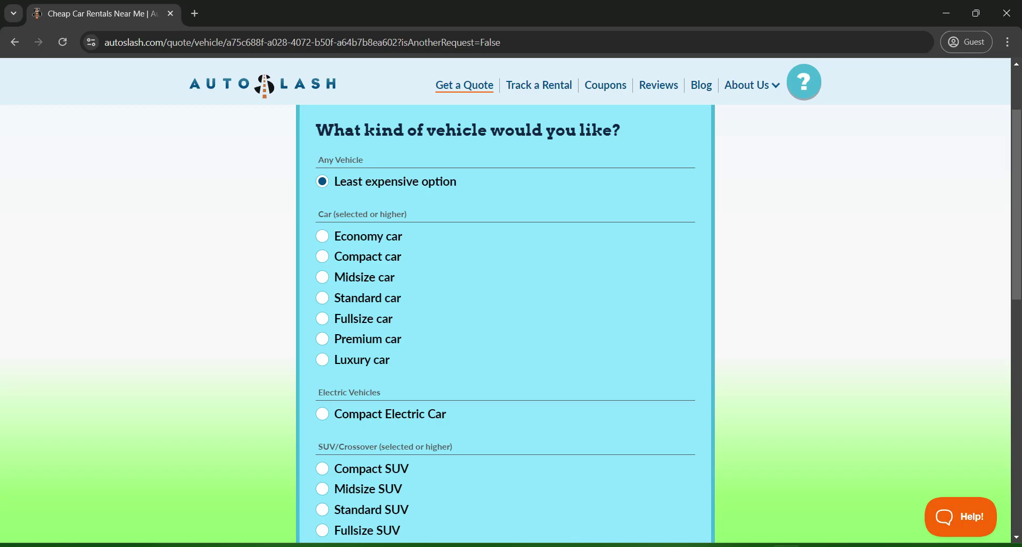
{"action": "scroll", "coordinate": [505, 319], "scroll_direction": "down", "scroll_amount": 3}
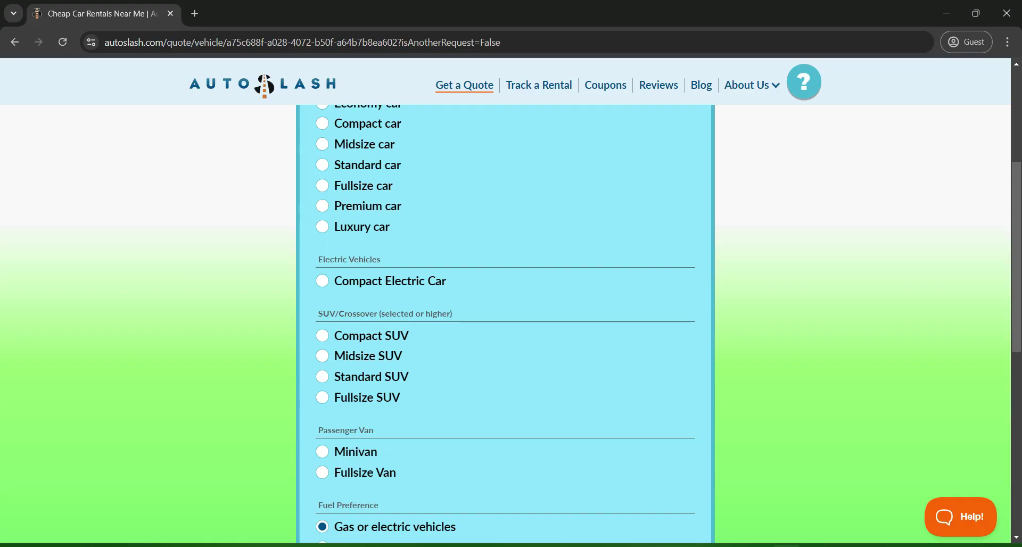
{"action": "scroll", "coordinate": [506, 319], "scroll_direction": "down", "scroll_amount": 3}
{"action": "scroll", "coordinate": [506, 319], "scroll_direction": "down", "scroll_amount": 2}
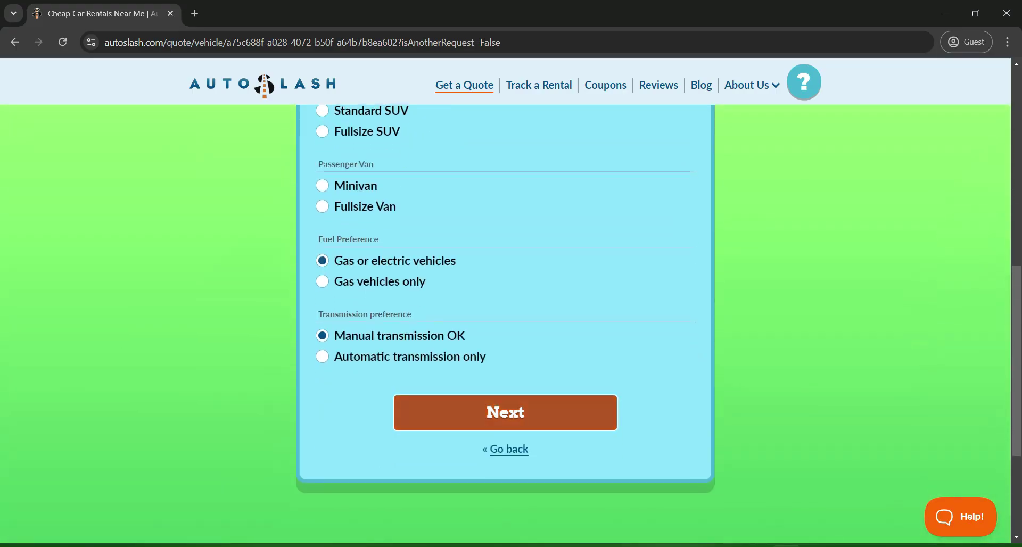
{"action": "left_click", "coordinate": [506, 413]}
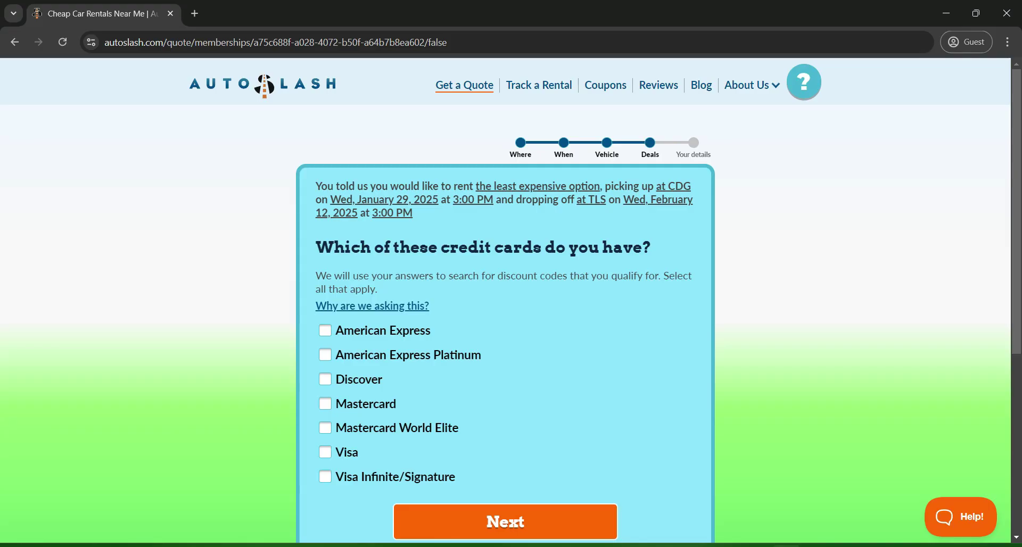
Step: Select the American Express, Discover, Mastercard and Visa credit cards and continue to the memberships
{"action": "left_click", "coordinate": [325, 331]}
{"action": "left_click", "coordinate": [325, 380]}
{"action": "left_click", "coordinate": [326, 404]}
{"action": "left_click", "coordinate": [325, 452]}
{"action": "scroll", "coordinate": [505, 320], "scroll_direction": "down", "scroll_amount": 4}
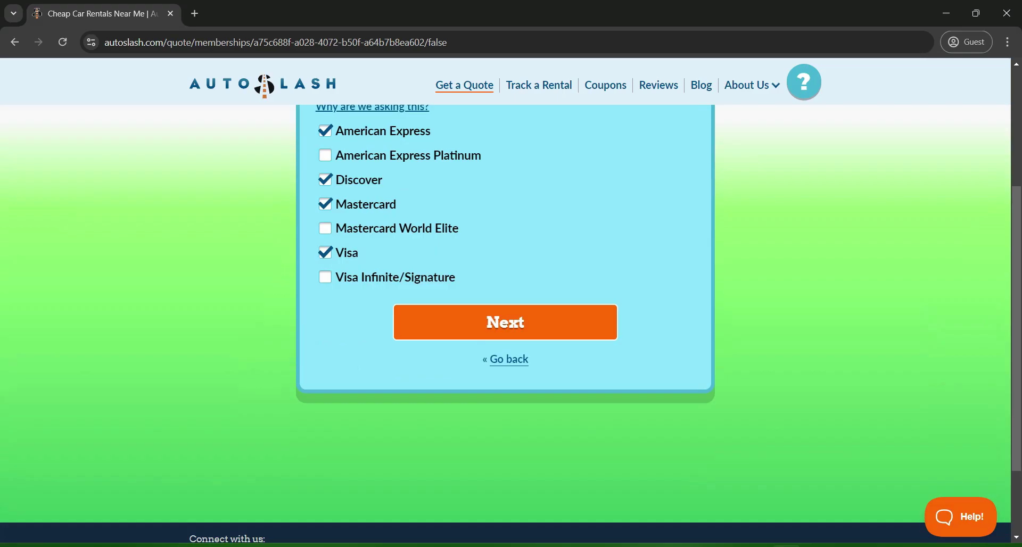
{"action": "left_click", "coordinate": [505, 322]}
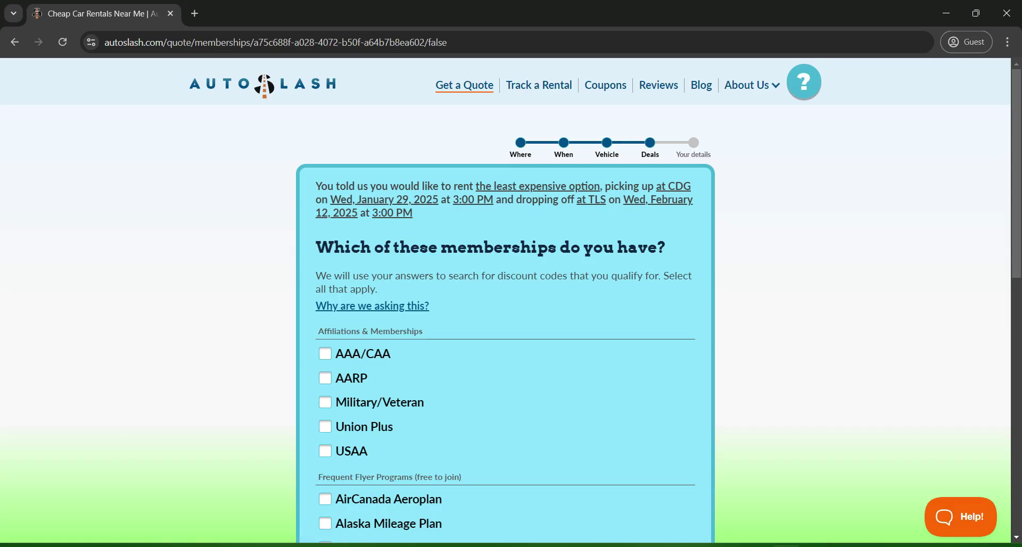
Step: Select AAA/CAA, AARP and the Alaska, American, Delta, Frontier, Southwest and United frequent flyer programs
{"action": "left_click", "coordinate": [325, 353]}
{"action": "left_click", "coordinate": [325, 379]}
{"action": "scroll", "coordinate": [506, 320], "scroll_direction": "down", "scroll_amount": 4}
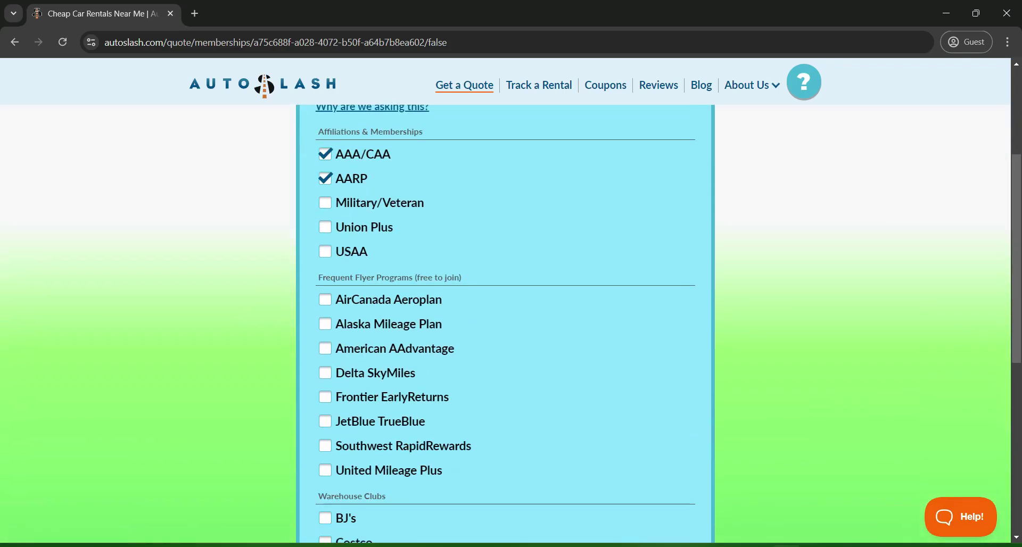
{"action": "left_click", "coordinate": [325, 324]}
{"action": "left_click", "coordinate": [325, 349]}
{"action": "left_click", "coordinate": [325, 373]}
{"action": "left_click", "coordinate": [325, 397]}
{"action": "left_click", "coordinate": [325, 446]}
{"action": "left_click", "coordinate": [325, 470]}
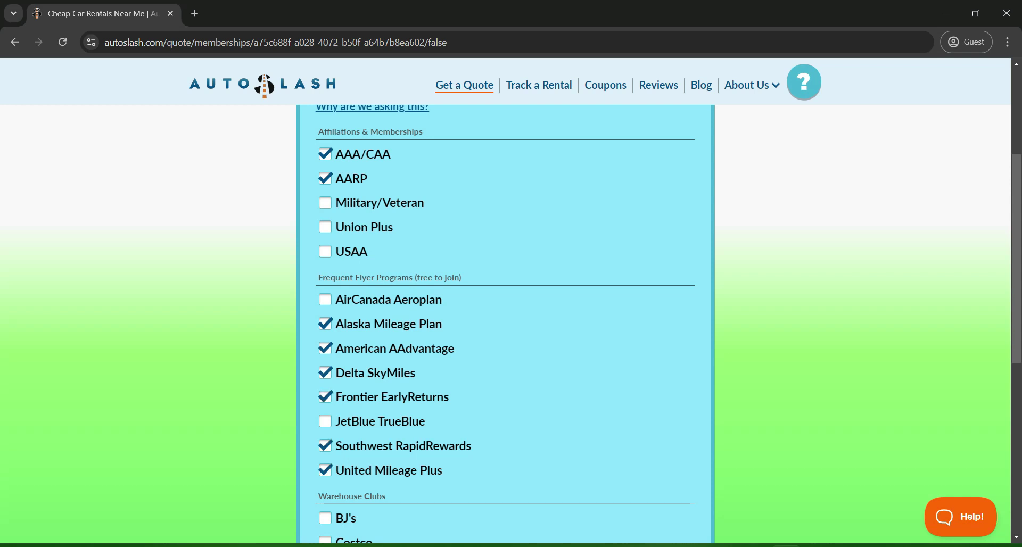
Step: Select Costco as the warehouse club and continue to the contact details
{"action": "scroll", "coordinate": [506, 320], "scroll_direction": "down", "scroll_amount": 3}
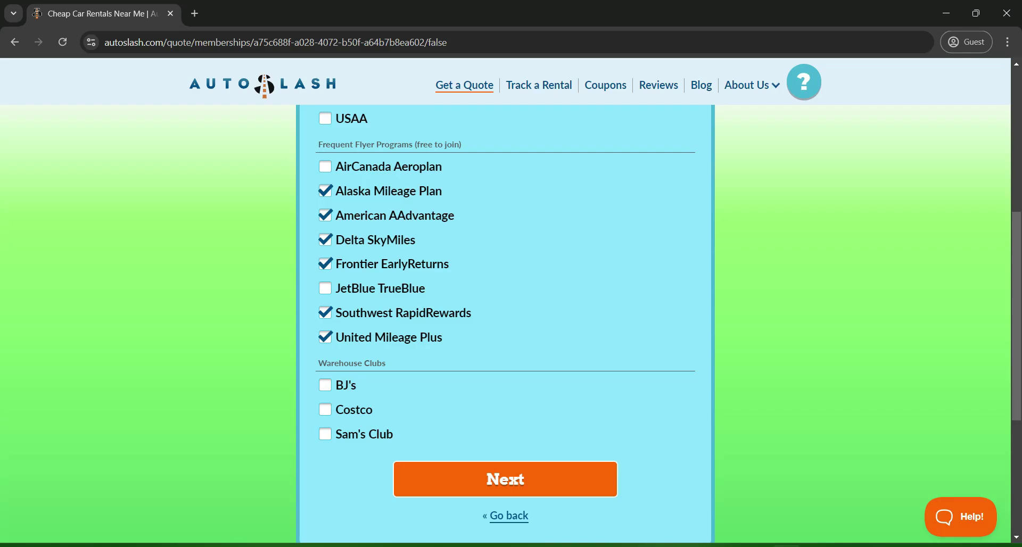
{"action": "left_click", "coordinate": [325, 410]}
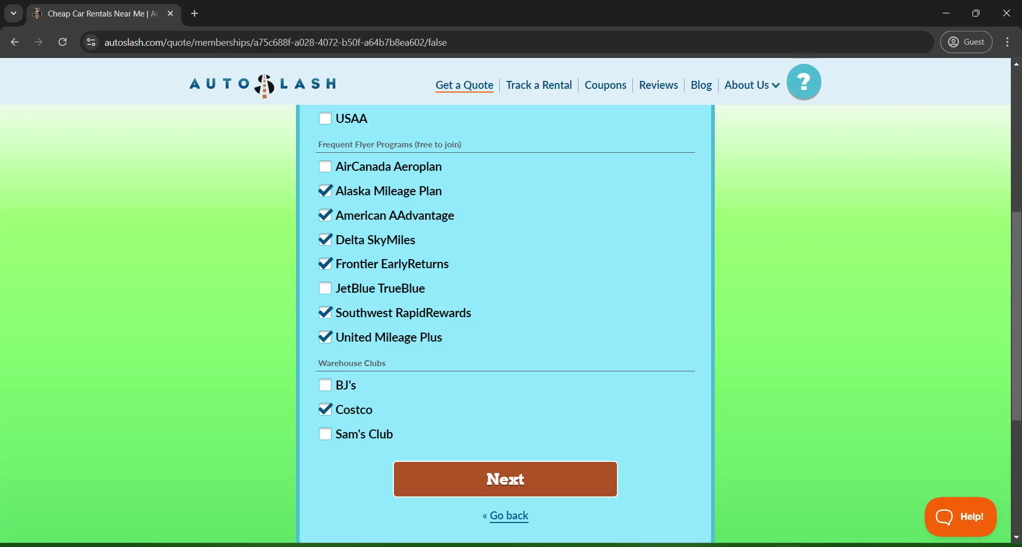
{"action": "left_click", "coordinate": [505, 479]}
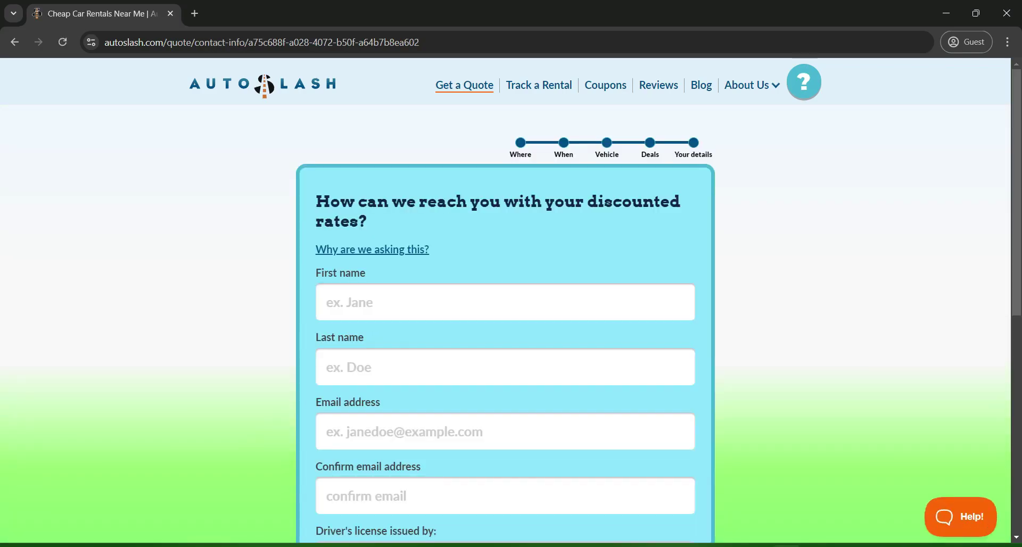
Step: Examine the contact details form, including the name, email, driver's license country and newsletter fields
{"action": "scroll", "coordinate": [506, 320], "scroll_direction": "down", "scroll_amount": 1}
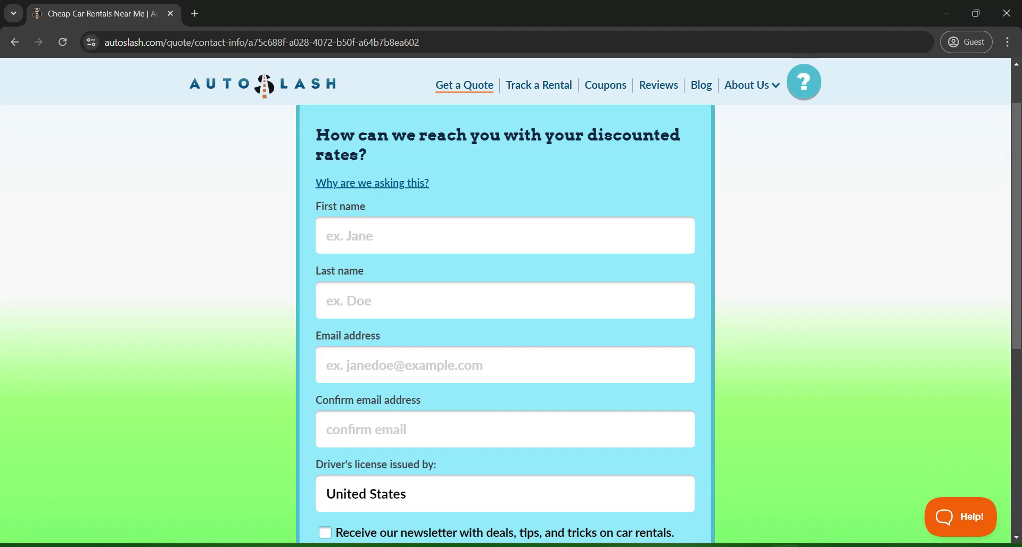
{"action": "scroll", "coordinate": [506, 320], "scroll_direction": "down", "scroll_amount": 1}
{"action": "scroll", "coordinate": [506, 319], "scroll_direction": "up", "scroll_amount": 1}
{"action": "scroll", "coordinate": [505, 319], "scroll_direction": "down", "scroll_amount": 1}
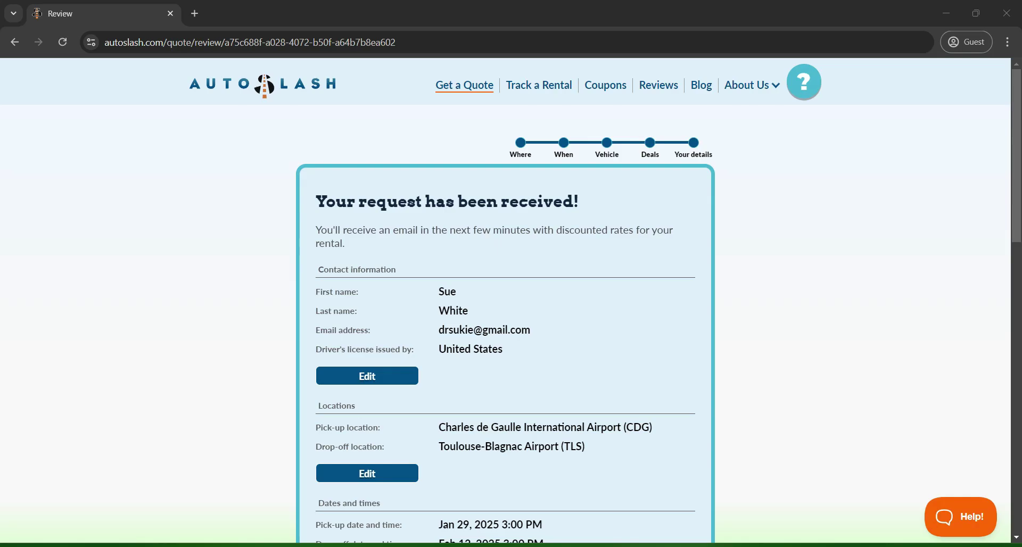
Step: Review the submitted request's dates, vehicle preferences and potential deals, and finish the quote request
{"action": "scroll", "coordinate": [506, 320], "scroll_direction": "down", "scroll_amount": 5}
{"action": "scroll", "coordinate": [506, 319], "scroll_direction": "down", "scroll_amount": 4}
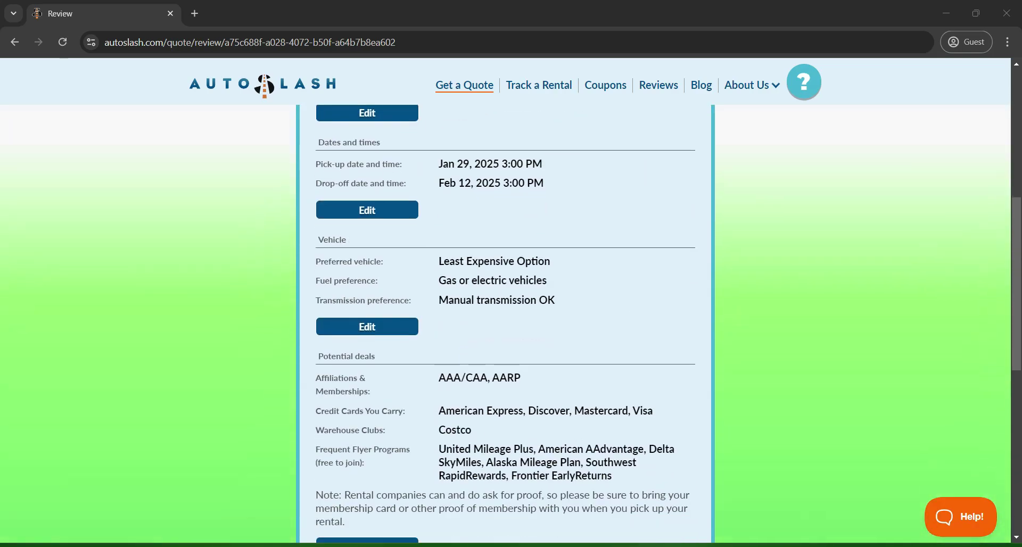
{"action": "scroll", "coordinate": [506, 319], "scroll_direction": "down", "scroll_amount": 4}
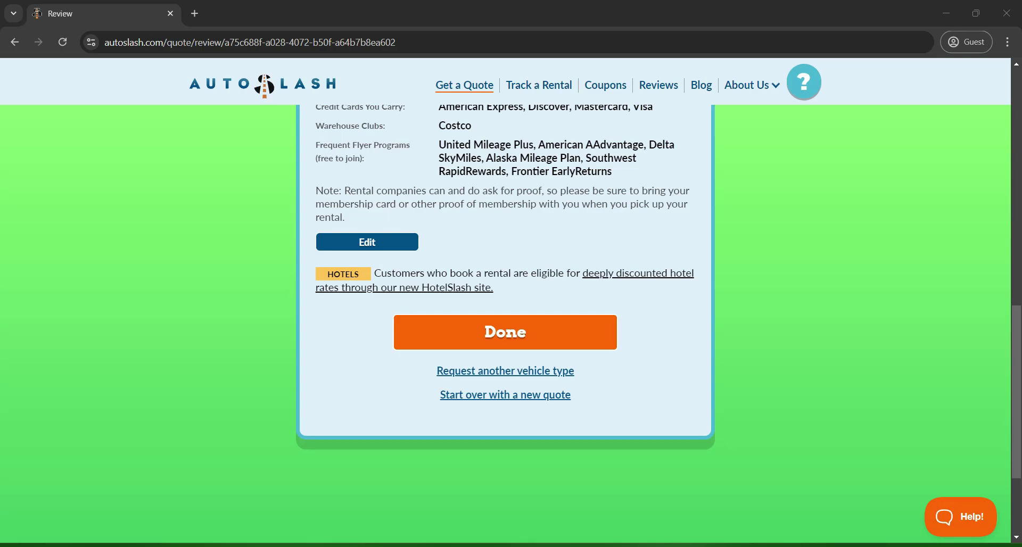
{"action": "left_click", "coordinate": [505, 332]}
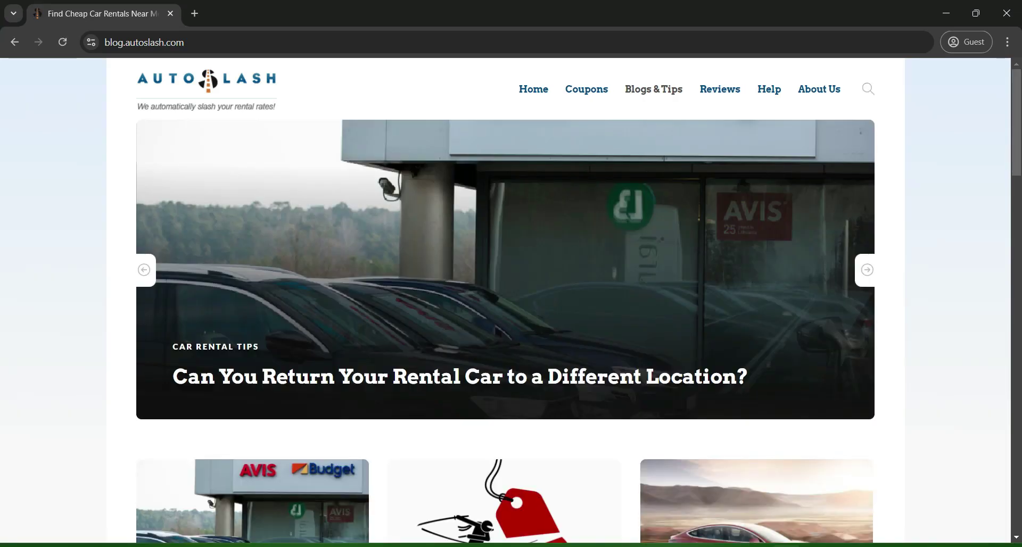
Step: Look at the AutoSlash home page, car rental coupons and Facebook reviews, closing the reviews page when done
{"action": "scroll", "coordinate": [505, 330], "scroll_direction": "down", "scroll_amount": 2}
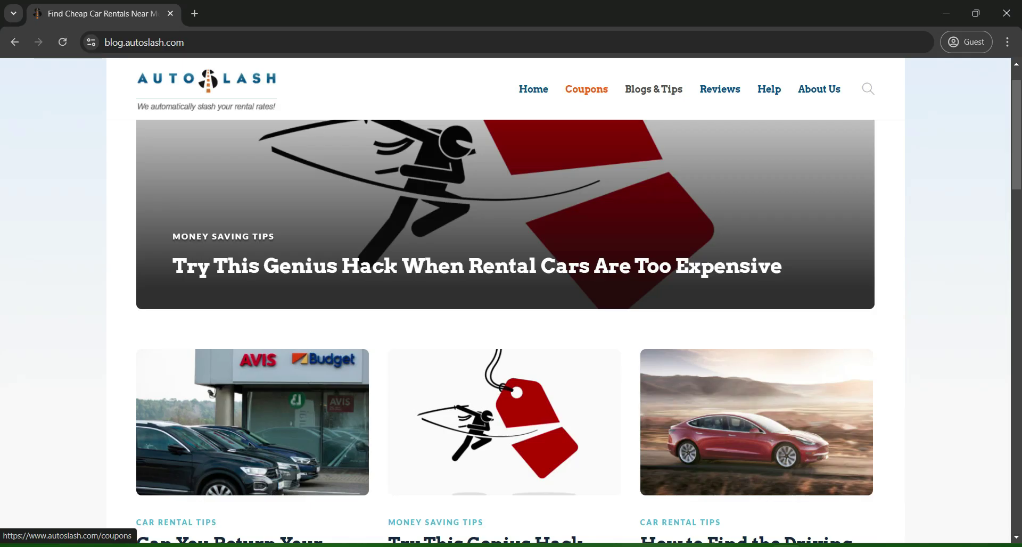
{"action": "left_click", "coordinate": [534, 89]}
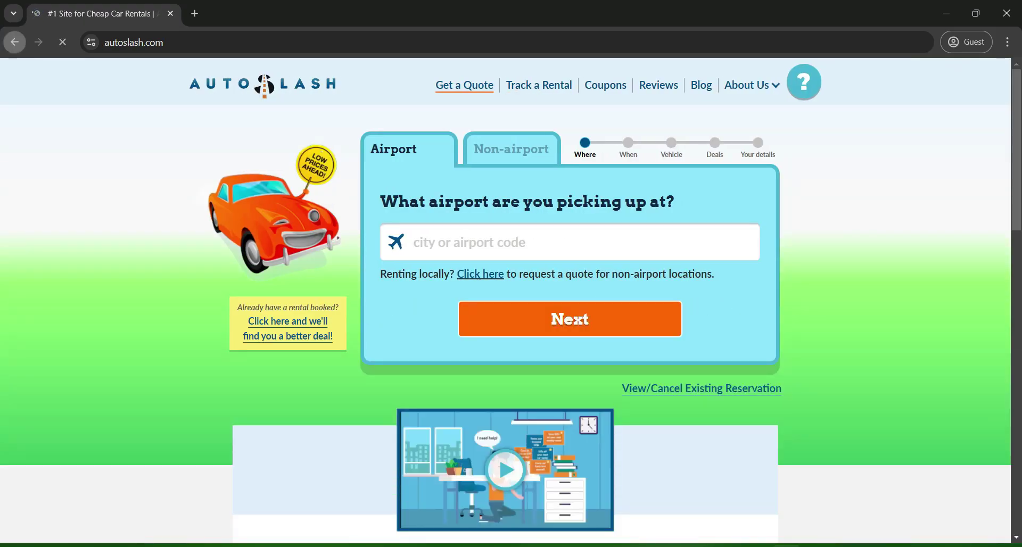
{"action": "left_click", "coordinate": [15, 42]}
{"action": "left_click", "coordinate": [587, 89]}
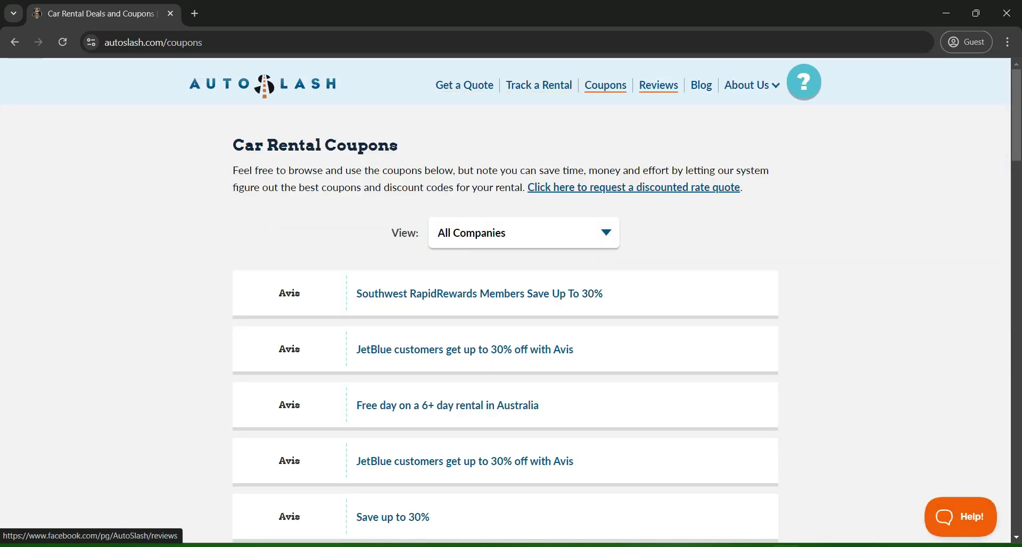
{"action": "left_click", "coordinate": [659, 85]}
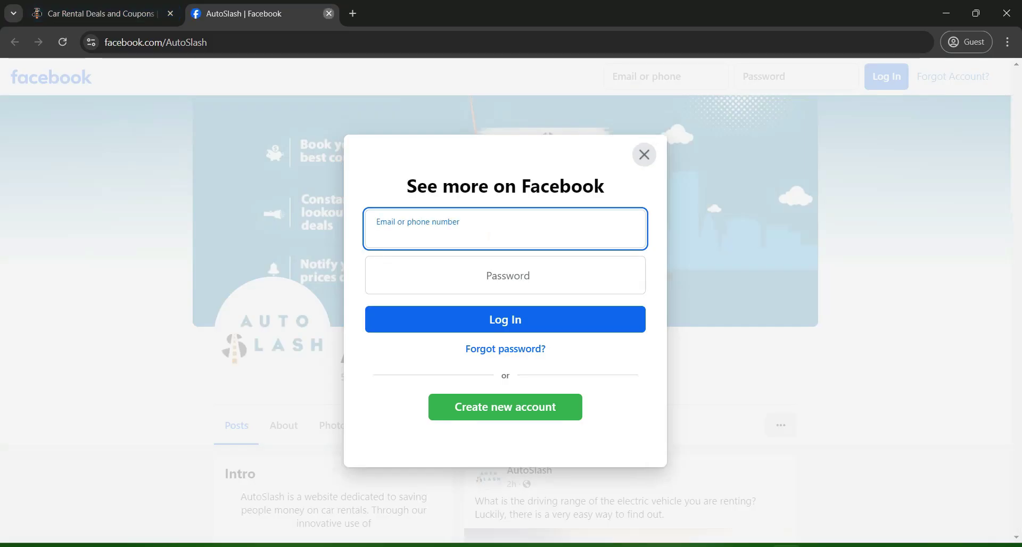
{"action": "key", "text": "ctrl+w"}
Step: Open the AutoSlash blog and browse its articles on car rental and money saving tips
{"action": "left_click", "coordinate": [701, 85]}
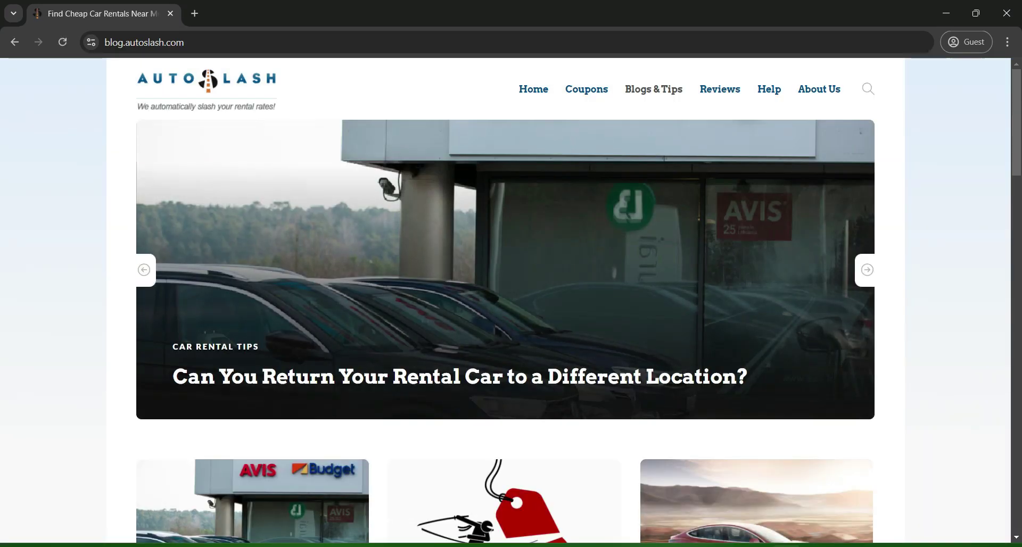
{"action": "scroll", "coordinate": [756, 330], "scroll_direction": "down", "scroll_amount": 6}
{"action": "scroll", "coordinate": [756, 331], "scroll_direction": "down", "scroll_amount": 8}
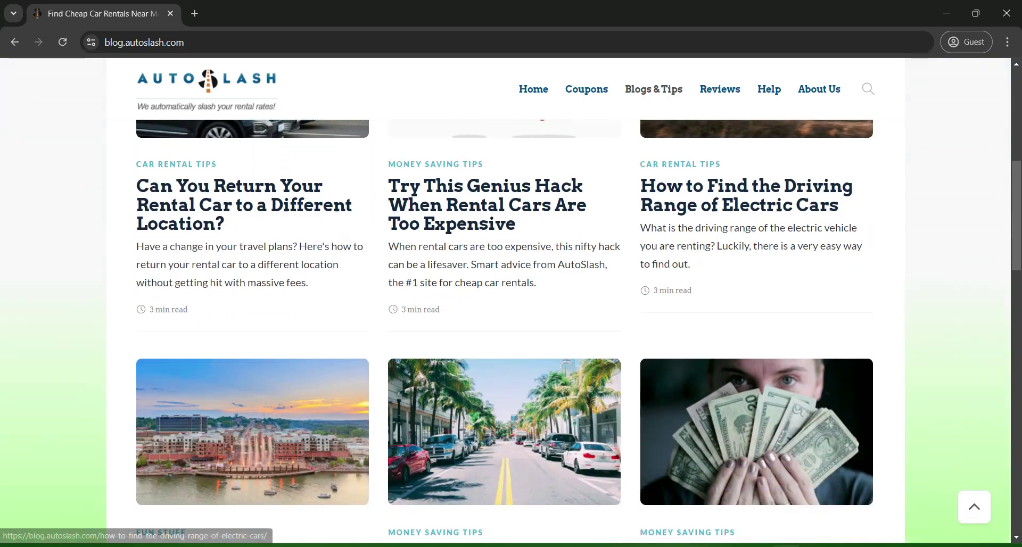
{"action": "scroll", "coordinate": [756, 330], "scroll_direction": "down", "scroll_amount": 12}
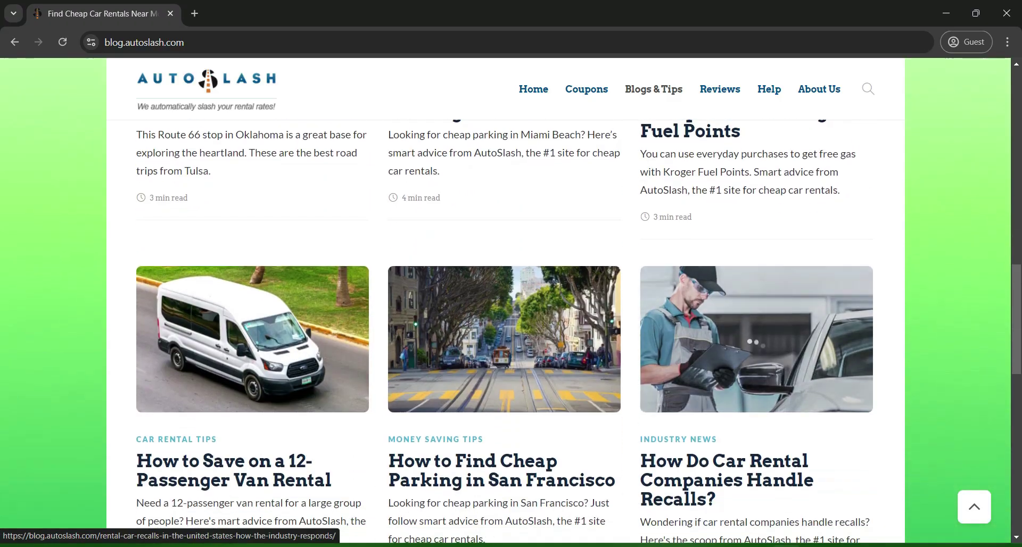
{"action": "scroll", "coordinate": [756, 331], "scroll_direction": "down", "scroll_amount": 3}
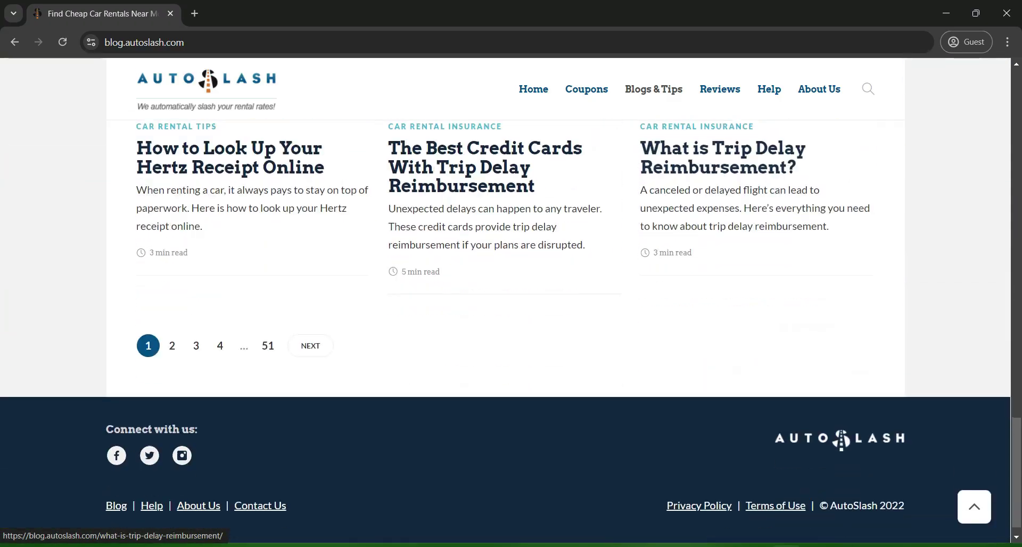
{"action": "scroll", "coordinate": [511, 301], "scroll_direction": "up", "scroll_amount": 13}
{"action": "scroll", "coordinate": [511, 301], "scroll_direction": "up", "scroll_amount": 12}
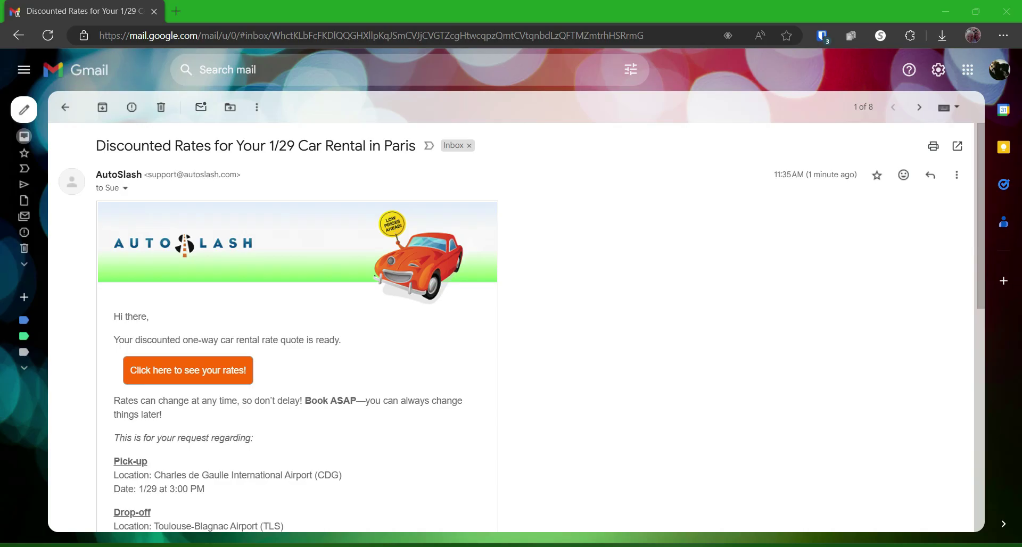
Step: In Gmail, read the AutoSlash email about the 1/29 Paris car rental and open the discounted rates from it
{"action": "scroll", "coordinate": [511, 328], "scroll_direction": "down", "scroll_amount": 3}
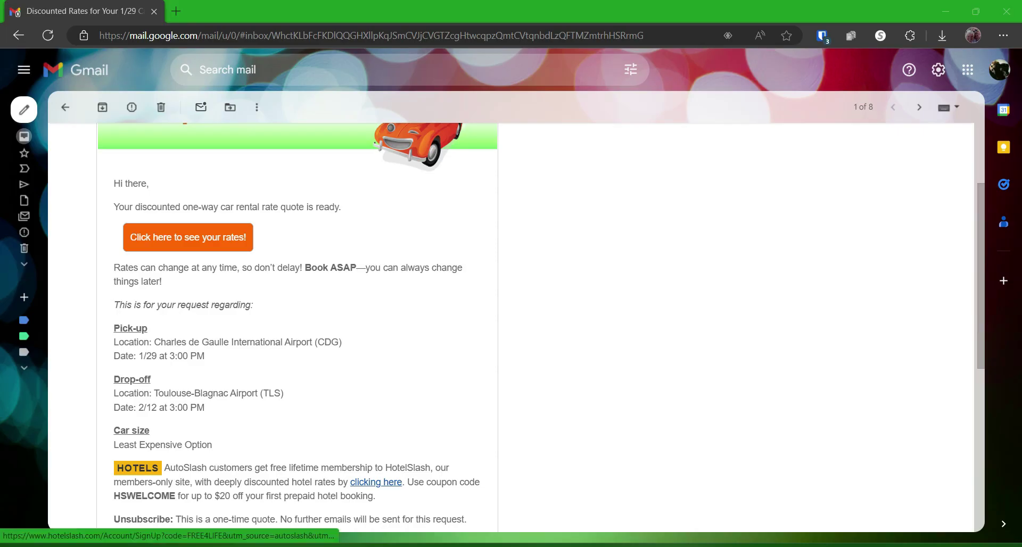
{"action": "scroll", "coordinate": [376, 482], "scroll_direction": "down", "scroll_amount": 3}
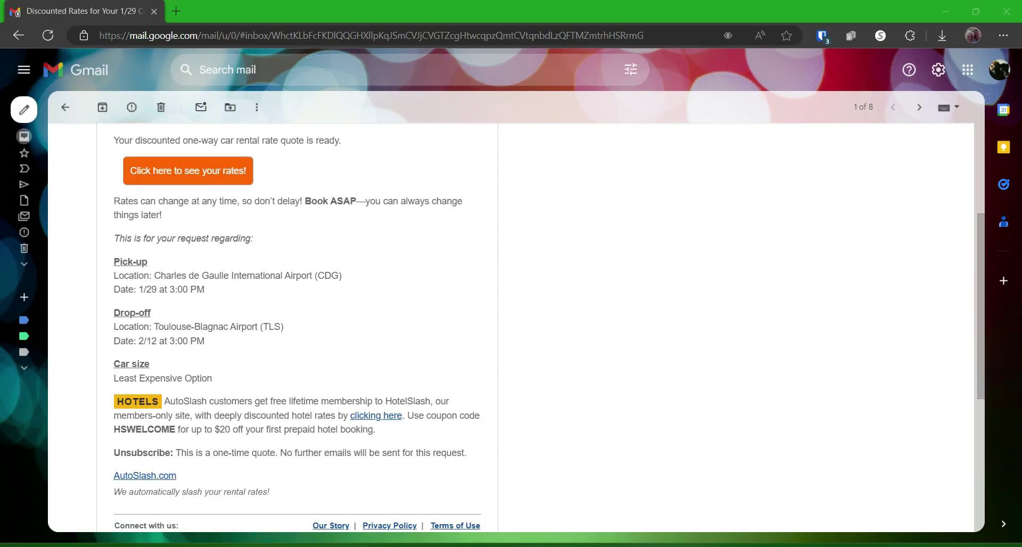
{"action": "scroll", "coordinate": [512, 327], "scroll_direction": "up", "scroll_amount": 5}
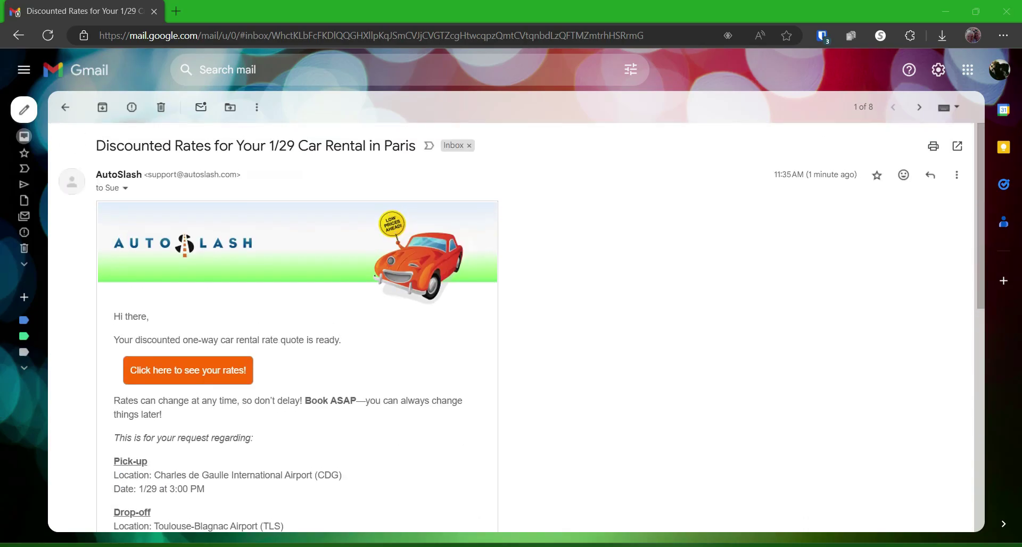
{"action": "left_click", "coordinate": [188, 370]}
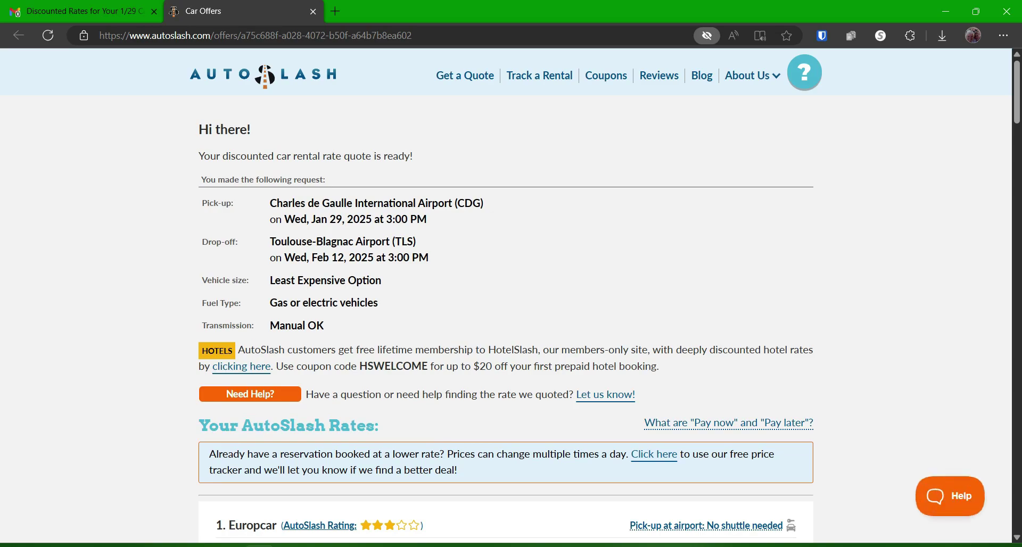
Step: Review the request details and compare the Europcar, Budget, Avis and Alamo rates and inclusions on the quote page
{"action": "scroll", "coordinate": [505, 319], "scroll_direction": "down", "scroll_amount": 3}
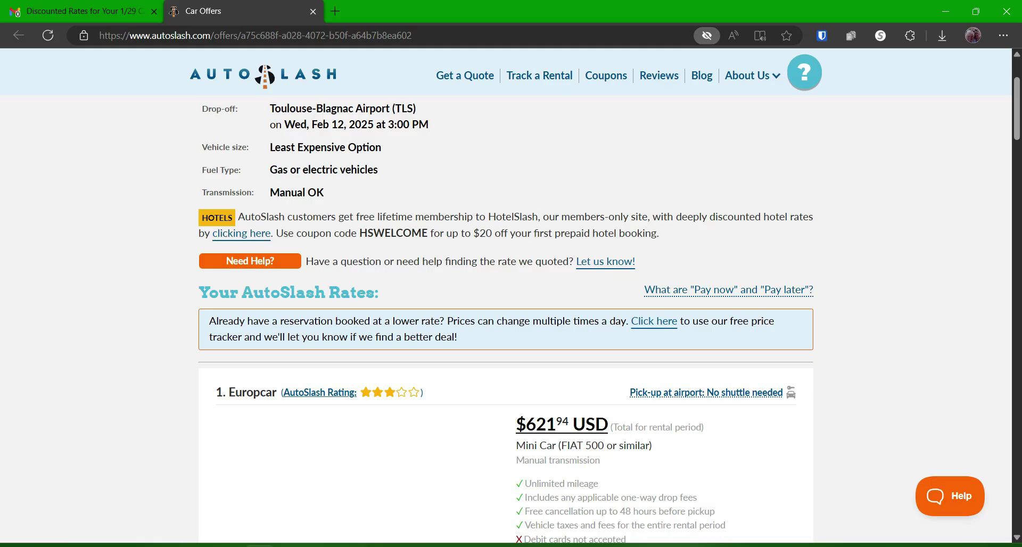
{"action": "scroll", "coordinate": [506, 319], "scroll_direction": "down", "scroll_amount": 3}
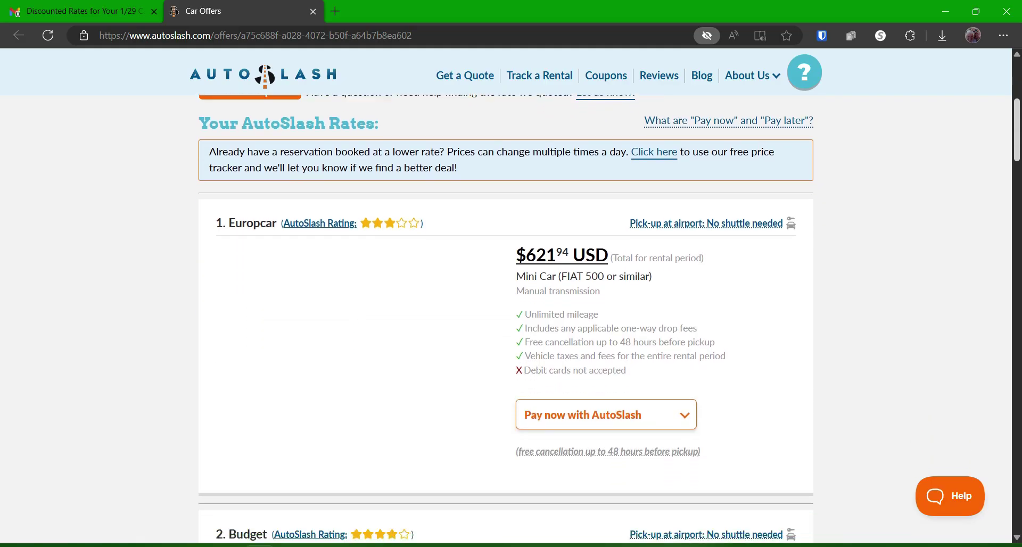
{"action": "scroll", "coordinate": [506, 320], "scroll_direction": "down", "scroll_amount": 1}
{"action": "scroll", "coordinate": [506, 320], "scroll_direction": "up", "scroll_amount": 1}
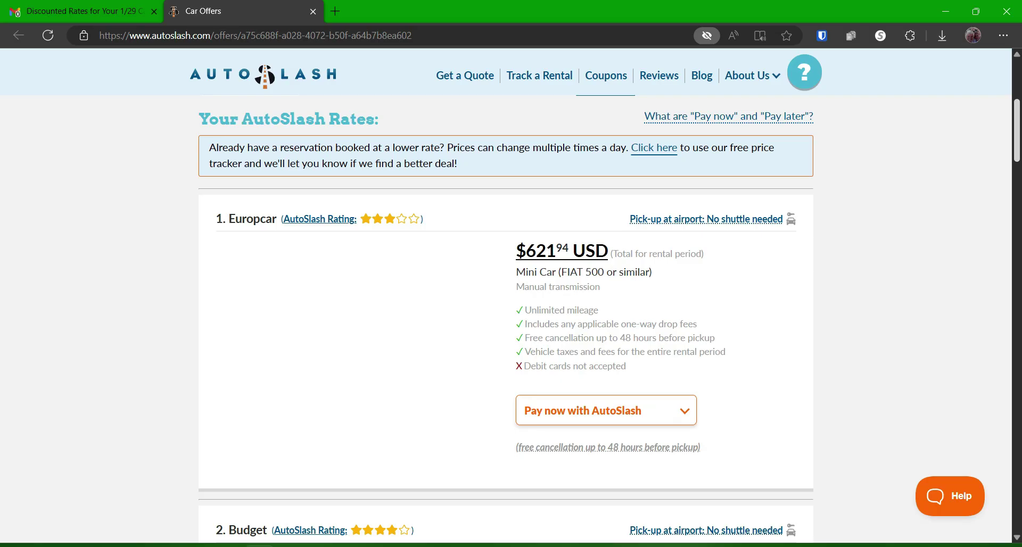
{"action": "scroll", "coordinate": [506, 319], "scroll_direction": "down", "scroll_amount": 4}
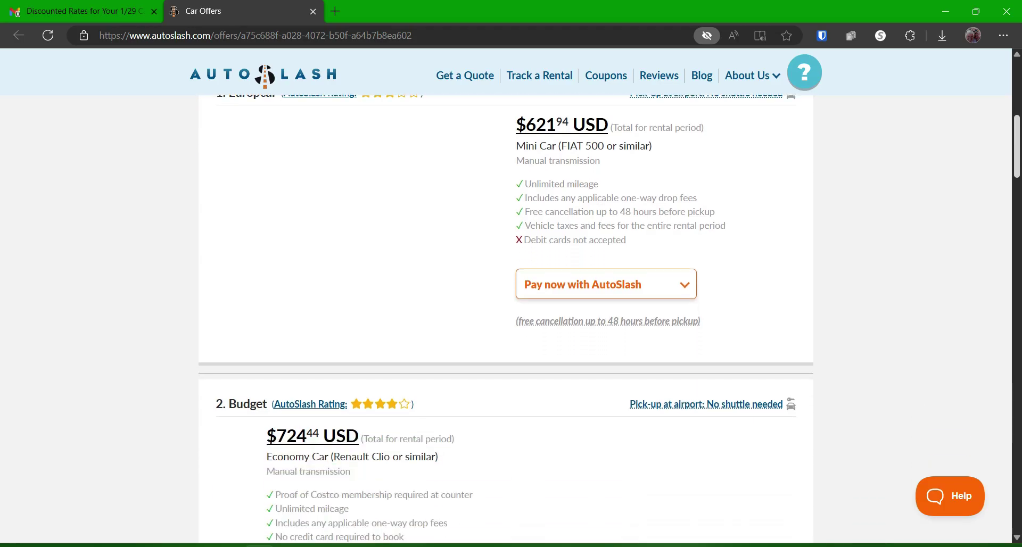
{"action": "scroll", "coordinate": [506, 319], "scroll_direction": "down", "scroll_amount": 3}
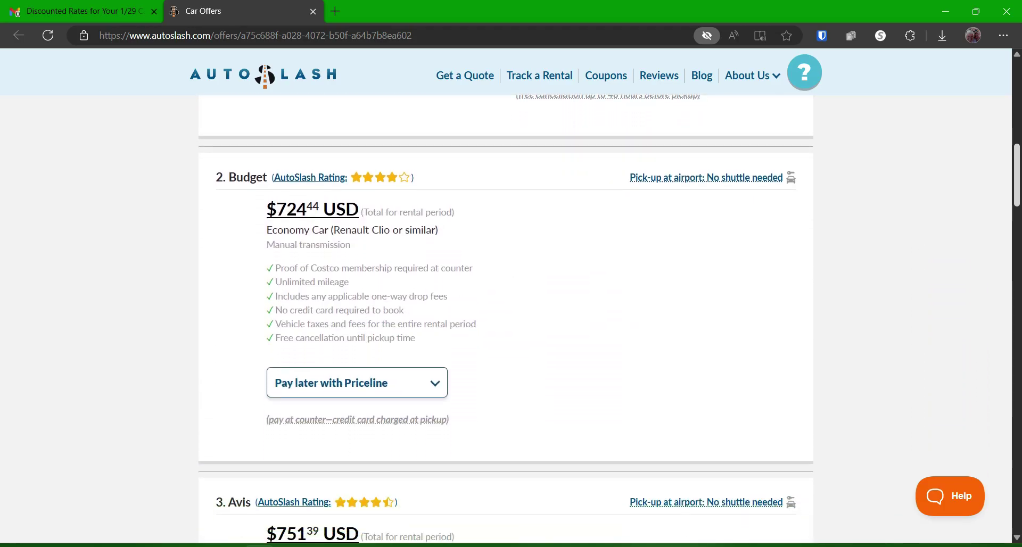
{"action": "scroll", "coordinate": [506, 319], "scroll_direction": "down", "scroll_amount": 3}
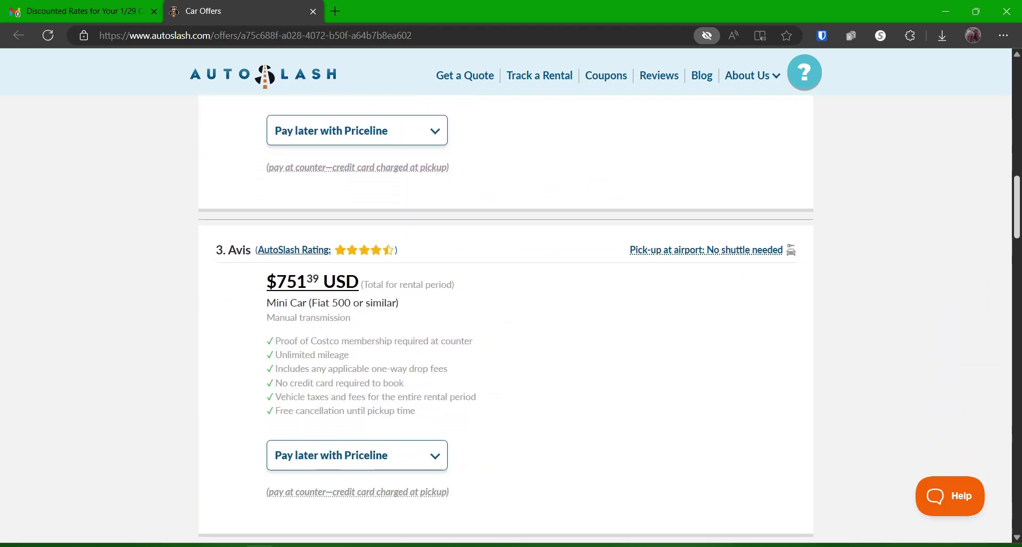
{"action": "scroll", "coordinate": [506, 319], "scroll_direction": "down", "scroll_amount": 6}
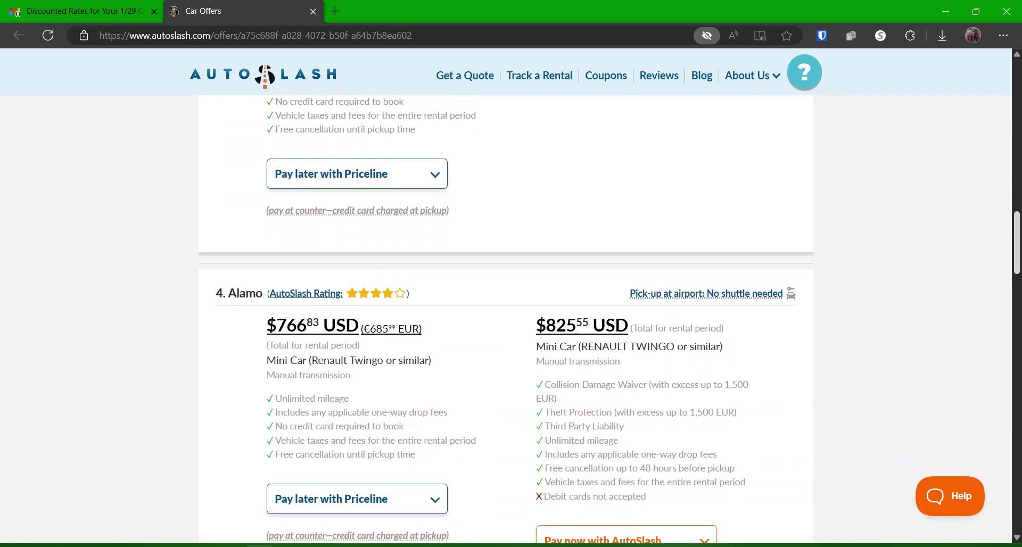
{"action": "scroll", "coordinate": [506, 298], "scroll_direction": "up", "scroll_amount": 1}
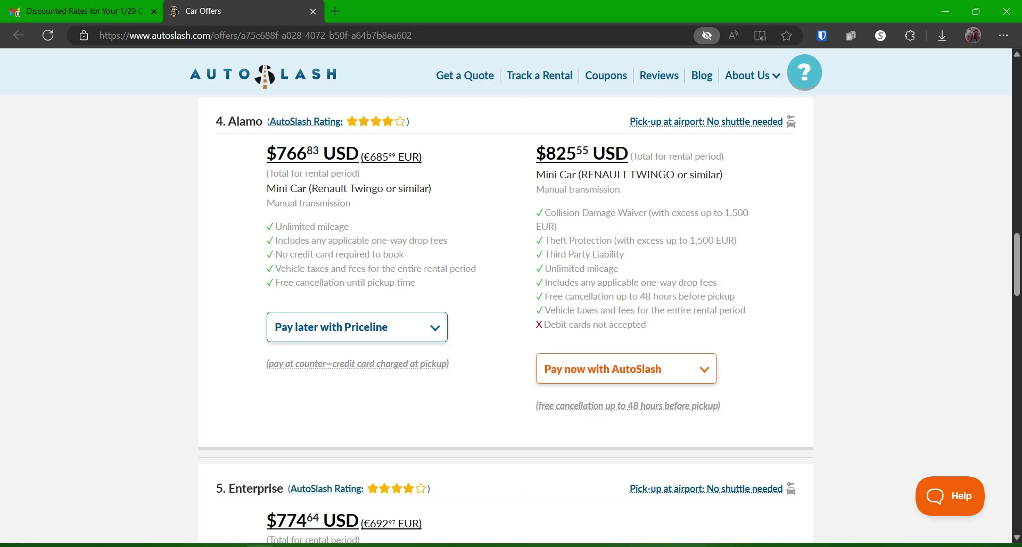
Step: Compare the remaining quoted rates and inclusions from Enterprise through Hertz and Sixt
{"action": "scroll", "coordinate": [506, 319], "scroll_direction": "down", "scroll_amount": 4}
{"action": "scroll", "coordinate": [506, 320], "scroll_direction": "down", "scroll_amount": 9}
{"action": "scroll", "coordinate": [506, 320], "scroll_direction": "down", "scroll_amount": 8}
{"action": "scroll", "coordinate": [506, 320], "scroll_direction": "down", "scroll_amount": 1}
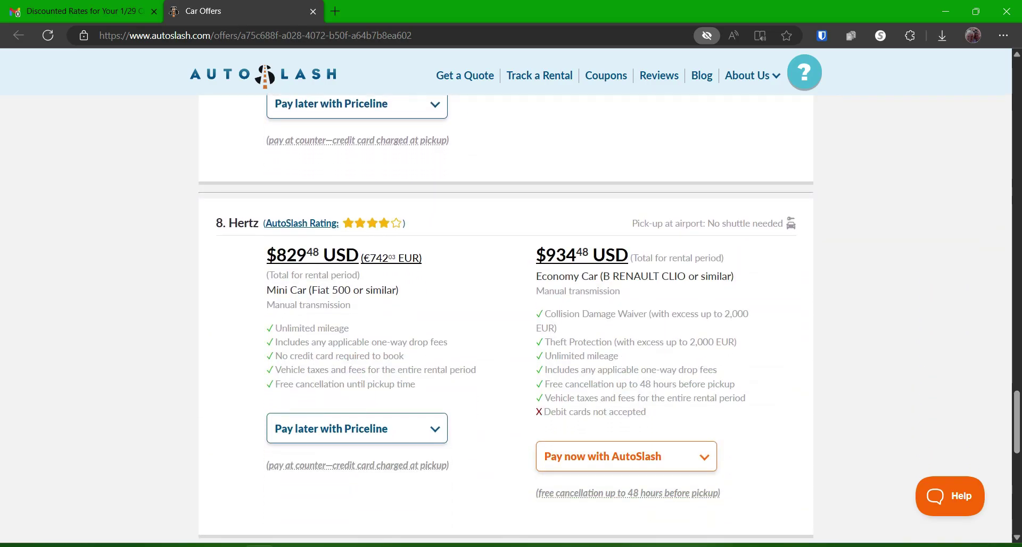
{"action": "scroll", "coordinate": [506, 319], "scroll_direction": "down", "scroll_amount": 4}
{"action": "scroll", "coordinate": [506, 319], "scroll_direction": "down", "scroll_amount": 3}
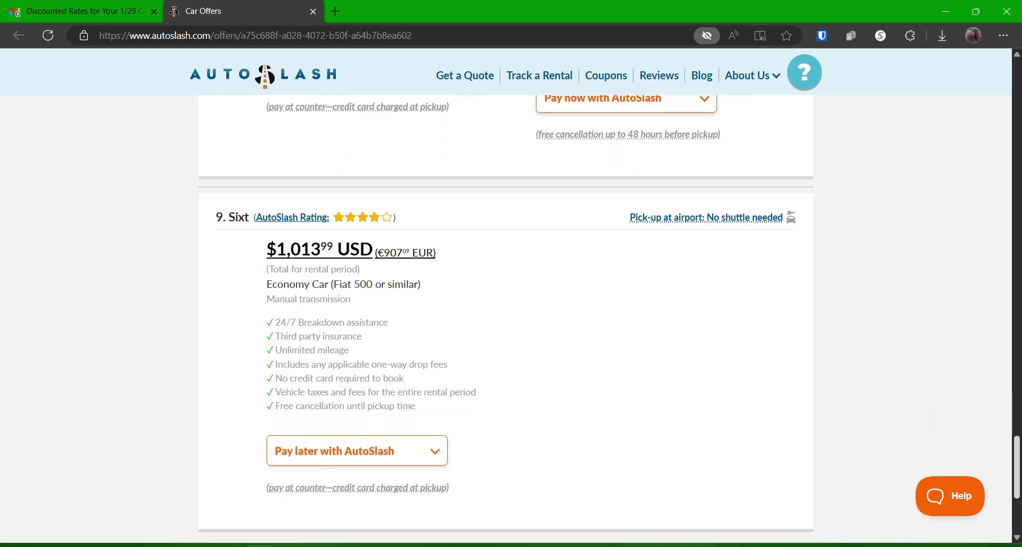
{"action": "scroll", "coordinate": [506, 319], "scroll_direction": "down", "scroll_amount": 3}
{"action": "scroll", "coordinate": [506, 319], "scroll_direction": "up", "scroll_amount": 3}
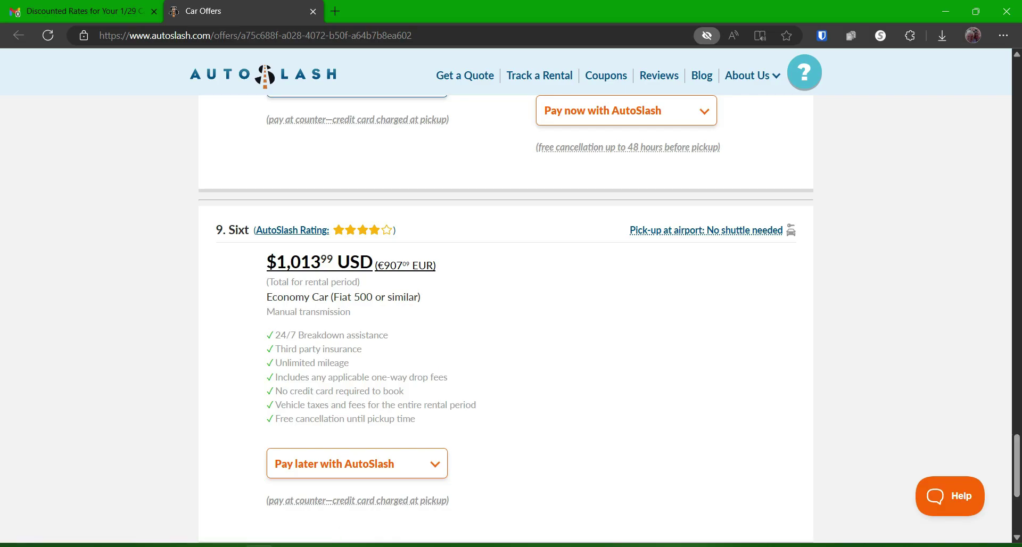
Step: Return to the Europcar offer and examine its Pay now with AutoSlash options against the Budget offer
{"action": "left_click_drag", "start_coordinate": [1017, 466], "coordinate": [1018, 101]}
{"action": "scroll", "coordinate": [610, 317], "scroll_direction": "down", "scroll_amount": 3}
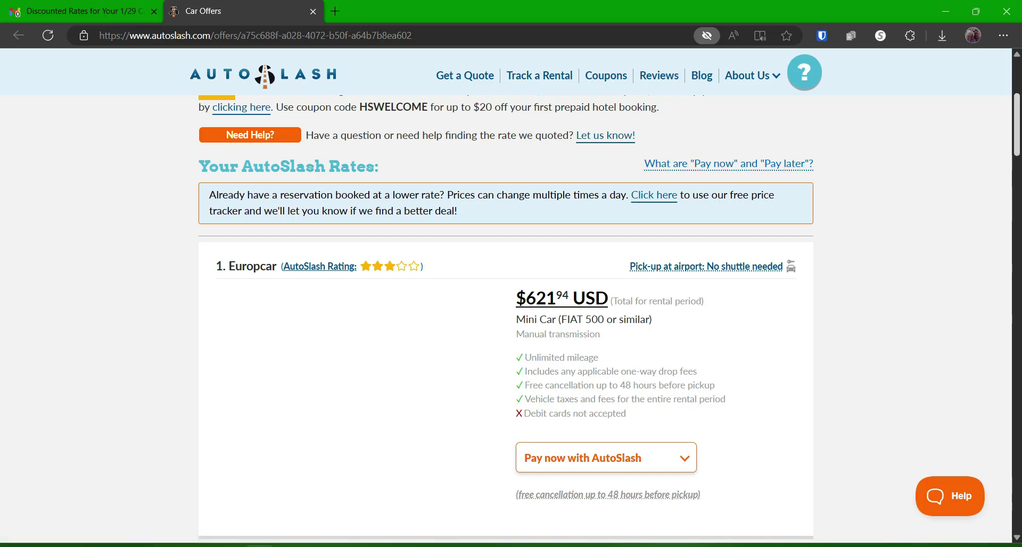
{"action": "scroll", "coordinate": [504, 319], "scroll_direction": "down", "scroll_amount": 1}
{"action": "scroll", "coordinate": [503, 320], "scroll_direction": "down", "scroll_amount": 3}
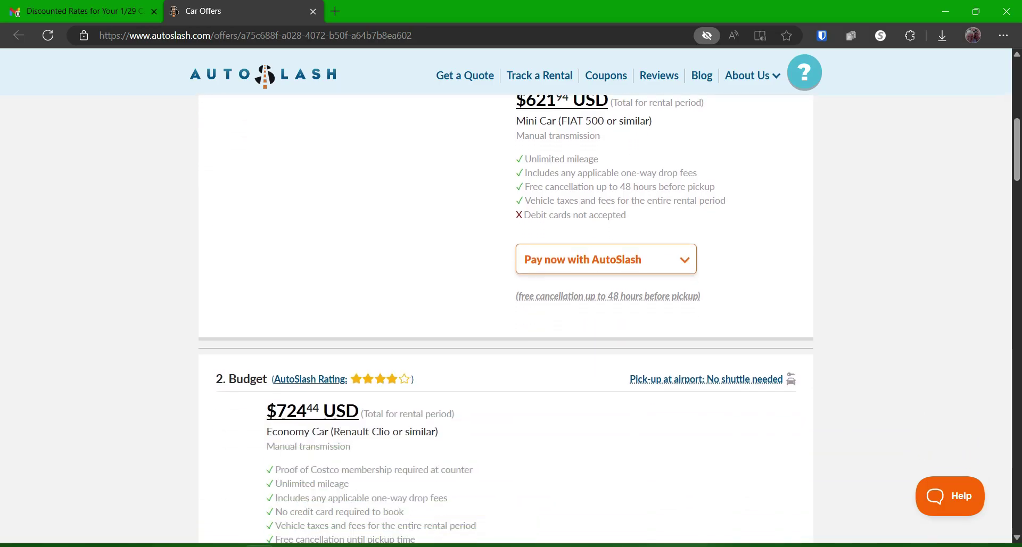
{"action": "left_click", "coordinate": [606, 259]}
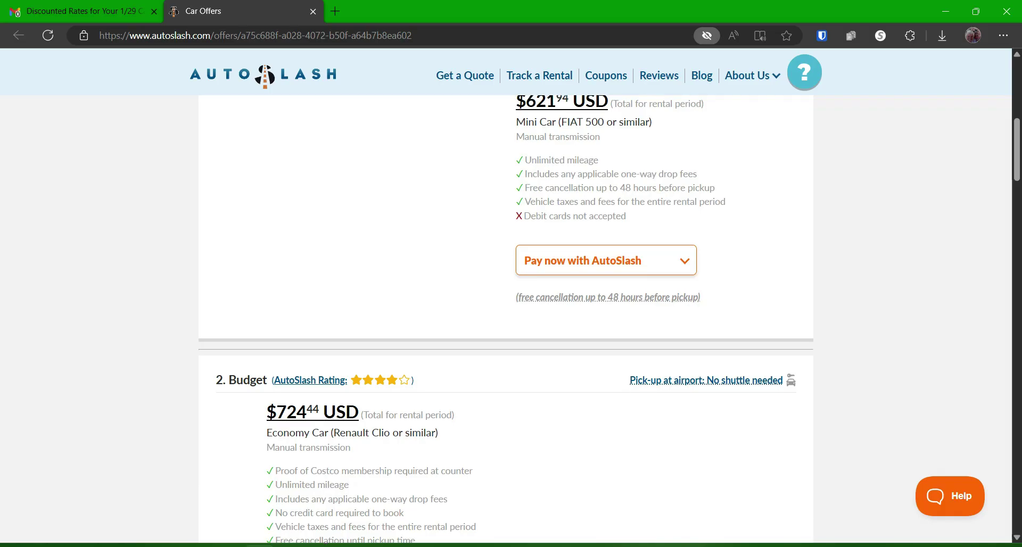
{"action": "scroll", "coordinate": [506, 320], "scroll_direction": "up", "scroll_amount": 2}
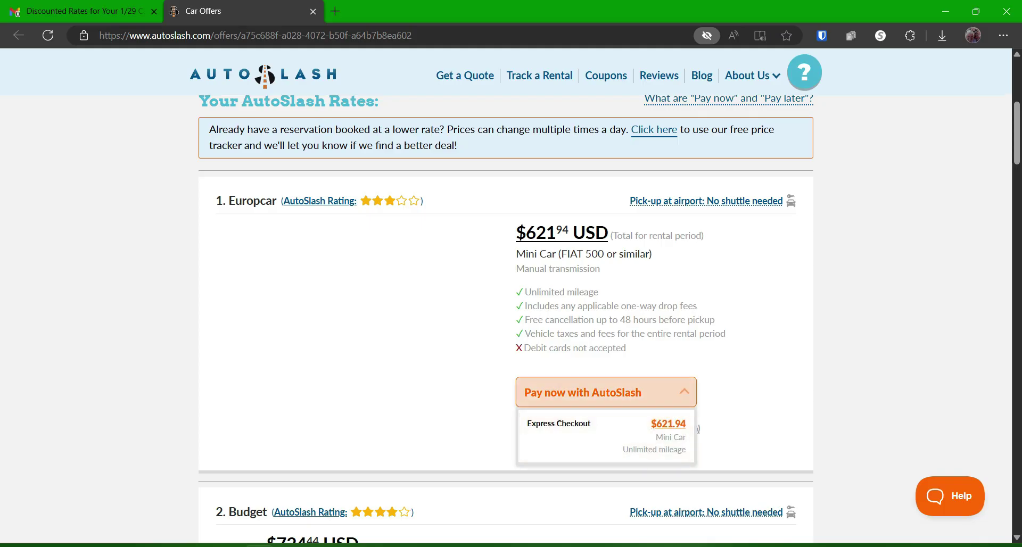
{"action": "scroll", "coordinate": [506, 320], "scroll_direction": "down", "scroll_amount": 6}
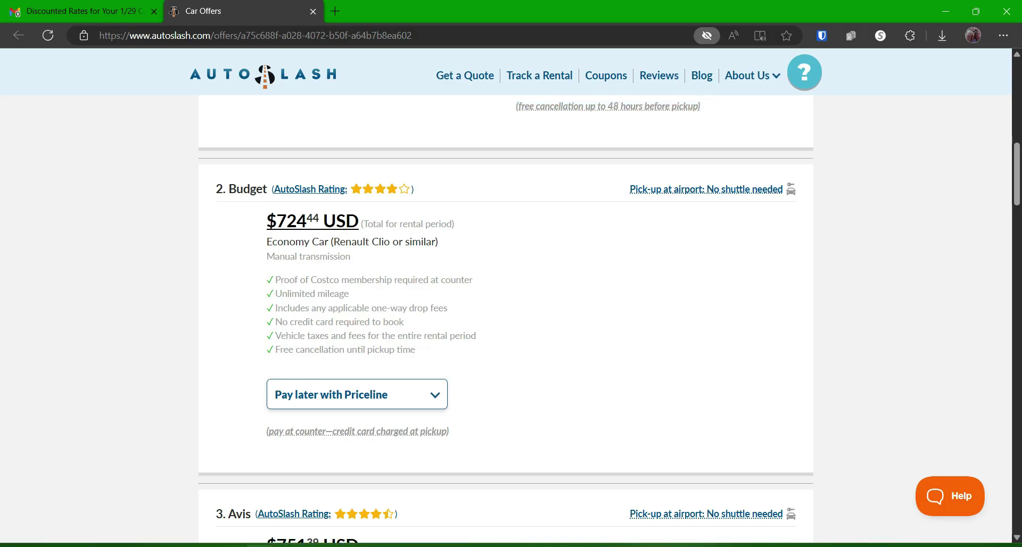
{"action": "scroll", "coordinate": [506, 320], "scroll_direction": "up", "scroll_amount": 6}
{"action": "scroll", "coordinate": [506, 319], "scroll_direction": "down", "scroll_amount": 5}
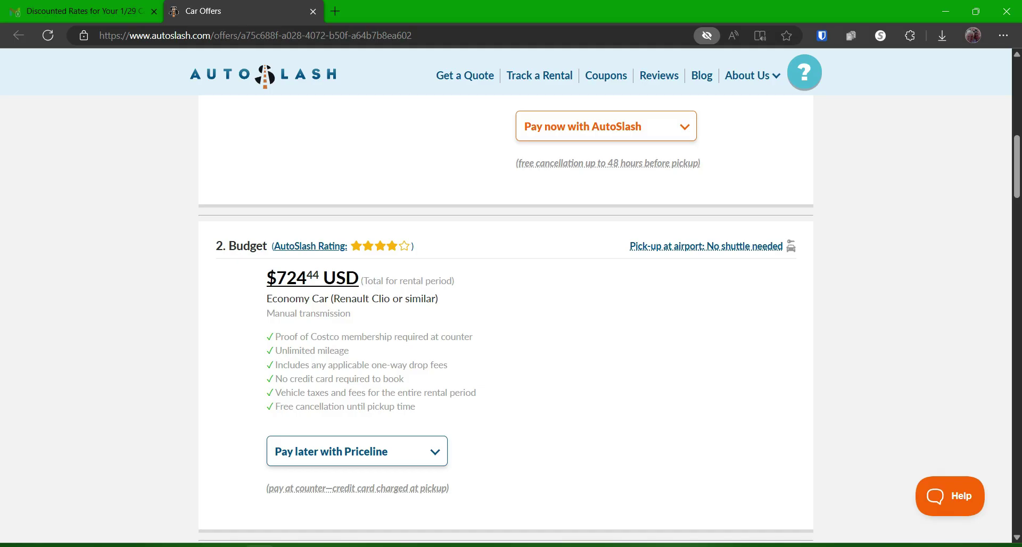
Step: Check the Budget offer's Pay later with Priceline options and the Avis offer's Costco membership requirement
{"action": "left_click", "coordinate": [357, 451]}
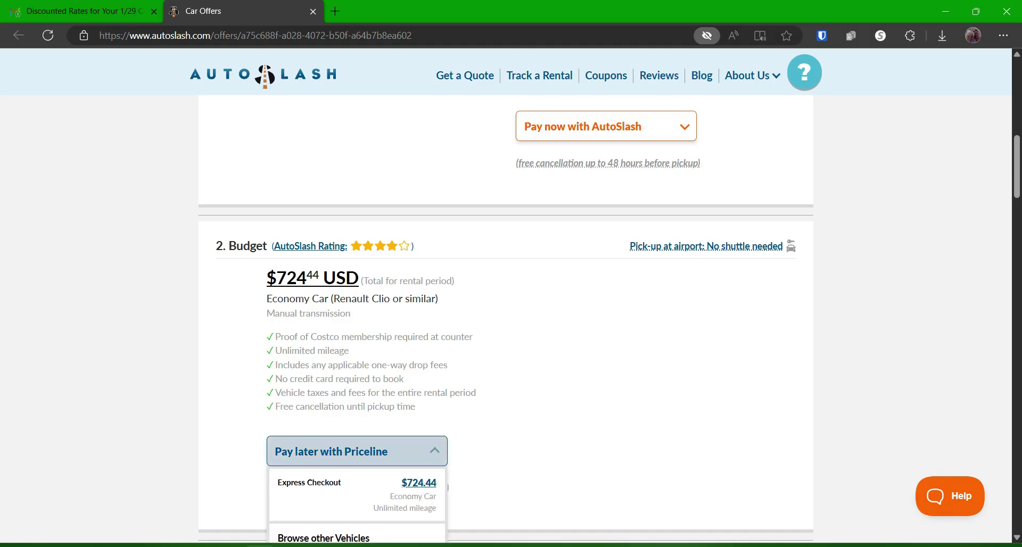
{"action": "scroll", "coordinate": [506, 319], "scroll_direction": "down", "scroll_amount": 2}
{"action": "mouse_move", "coordinate": [356, 319]}
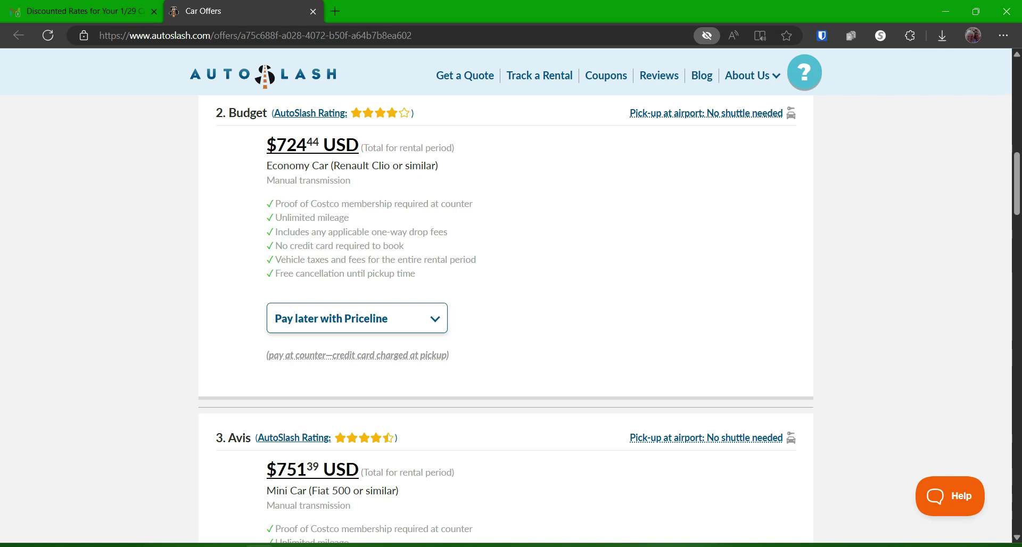
{"action": "scroll", "coordinate": [506, 320], "scroll_direction": "down", "scroll_amount": 3}
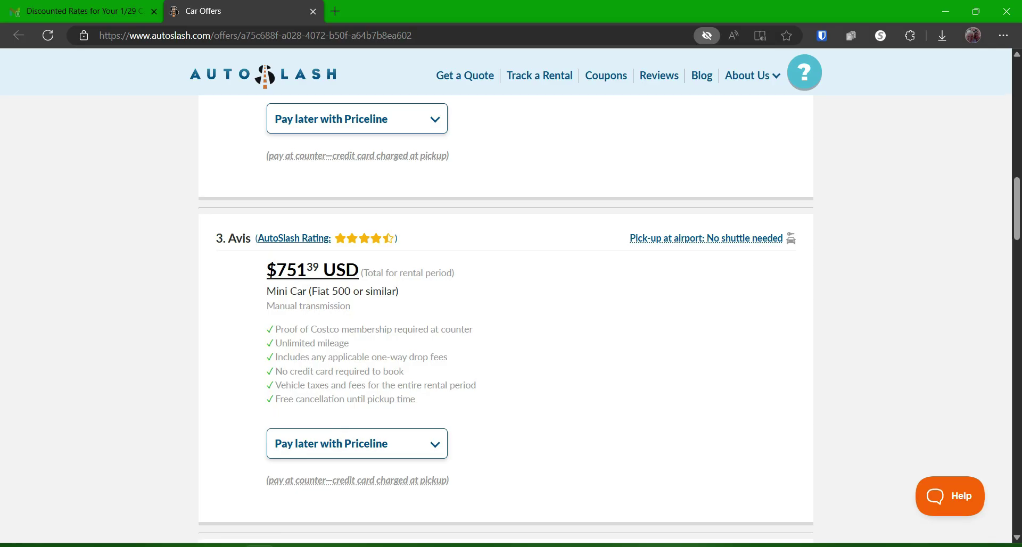
{"action": "left_click_drag", "start_coordinate": [350, 329], "coordinate": [393, 330]}
{"action": "scroll", "coordinate": [506, 320], "scroll_direction": "down", "scroll_amount": 5}
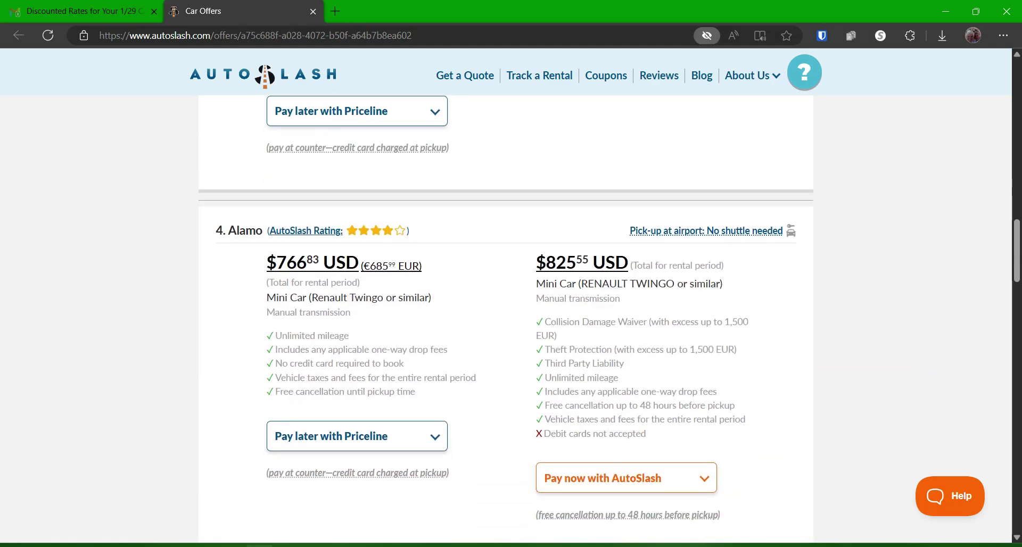
Step: Check the pay-later options of the Alamo and Sixt offers, looking over the rates listed between them
{"action": "left_click", "coordinate": [357, 436]}
{"action": "left_click", "coordinate": [357, 437]}
{"action": "scroll", "coordinate": [506, 320], "scroll_direction": "down", "scroll_amount": 7}
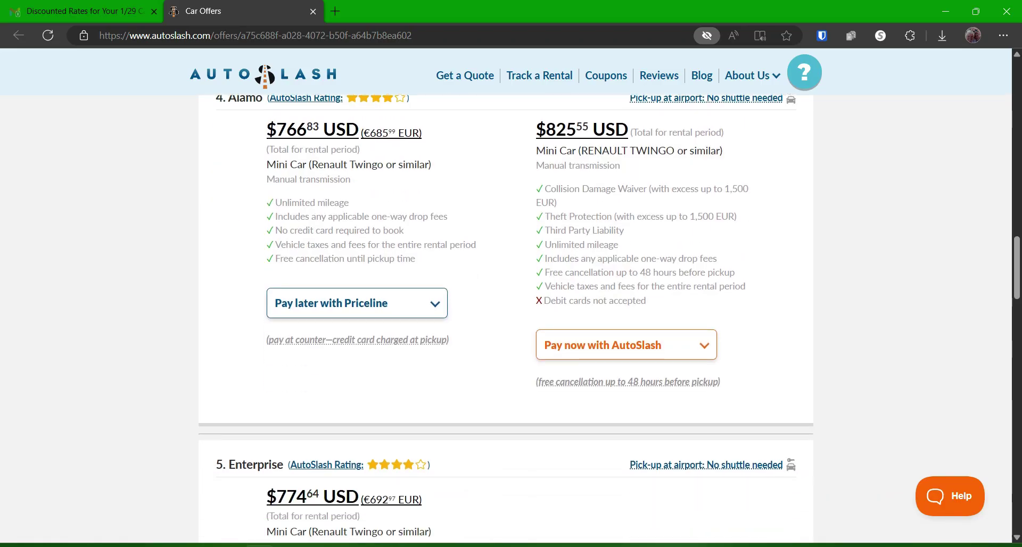
{"action": "scroll", "coordinate": [506, 320], "scroll_direction": "down", "scroll_amount": 10}
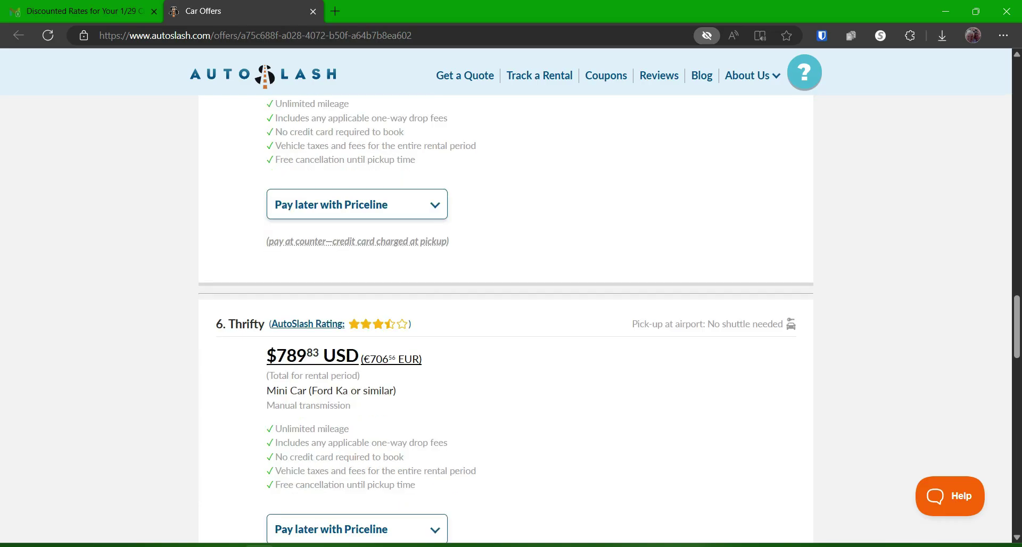
{"action": "scroll", "coordinate": [506, 319], "scroll_direction": "down", "scroll_amount": 7}
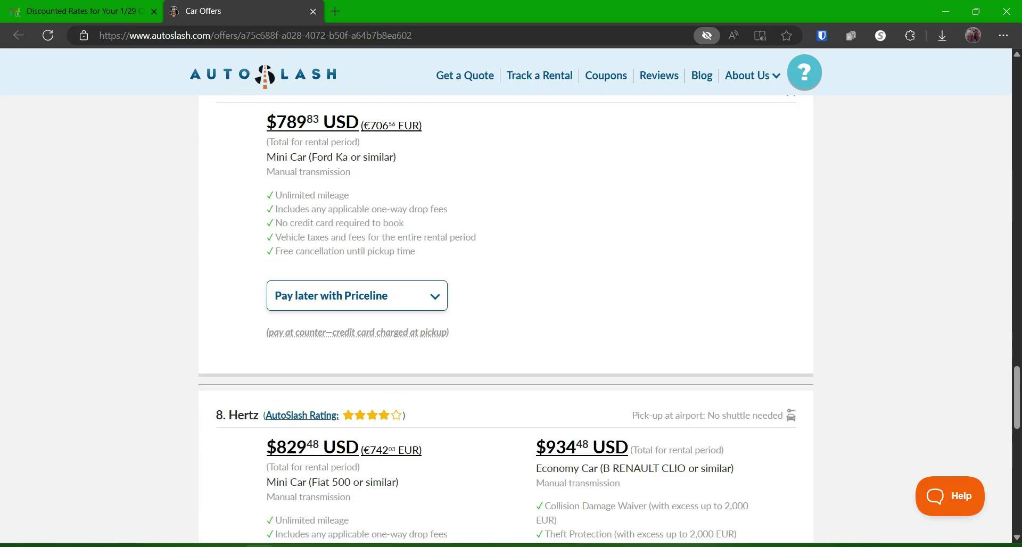
{"action": "scroll", "coordinate": [506, 319], "scroll_direction": "down", "scroll_amount": 6}
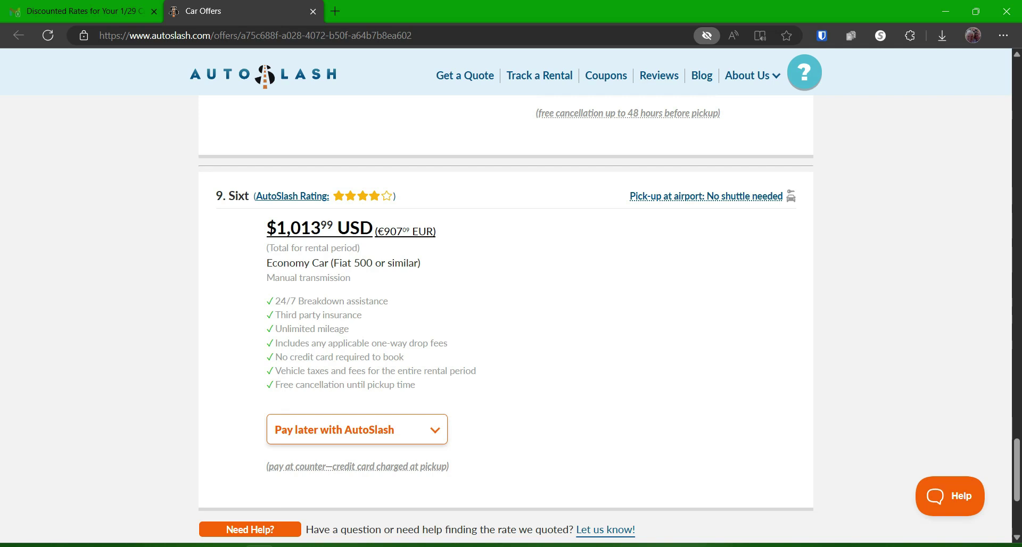
{"action": "left_click", "coordinate": [357, 429]}
{"action": "left_click", "coordinate": [357, 430]}
Step: Open the Priceline Express Checkout for the Budget Economy Car and accept the 2% back rewards offer
{"action": "scroll", "coordinate": [506, 320], "scroll_direction": "up", "scroll_amount": 20}
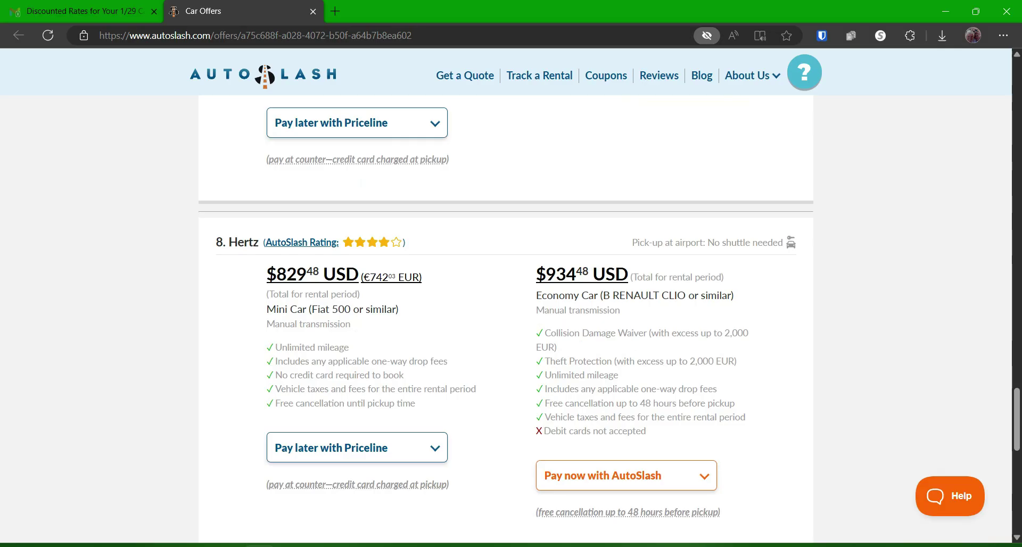
{"action": "scroll", "coordinate": [506, 320], "scroll_direction": "up", "scroll_amount": 20}
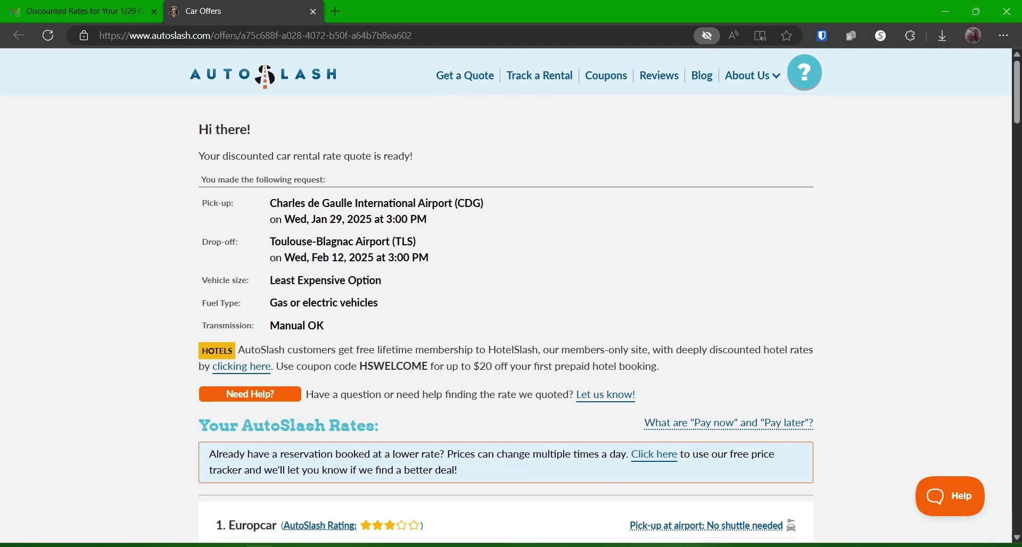
{"action": "scroll", "coordinate": [505, 320], "scroll_direction": "down", "scroll_amount": 5}
{"action": "scroll", "coordinate": [505, 320], "scroll_direction": "down", "scroll_amount": 3}
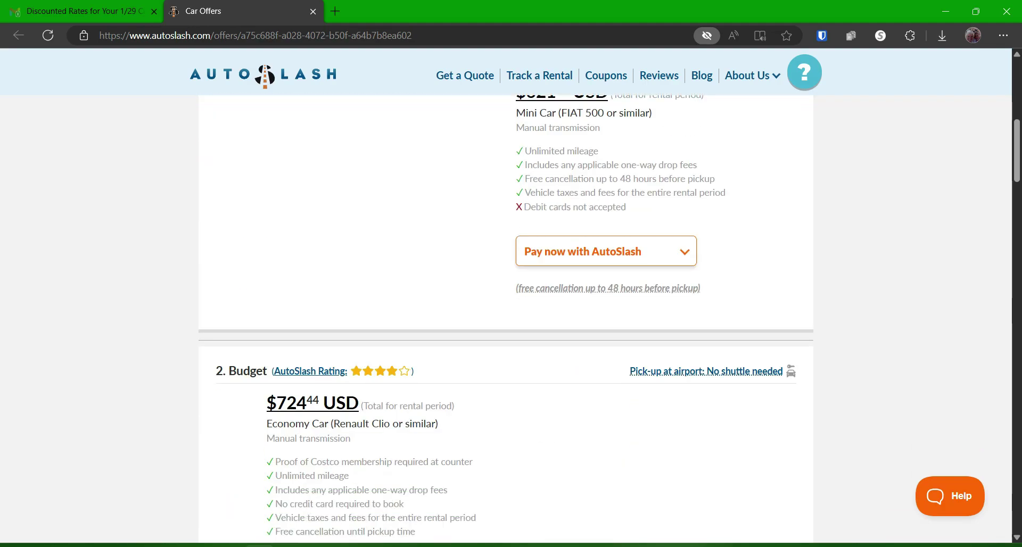
{"action": "scroll", "coordinate": [506, 319], "scroll_direction": "down", "scroll_amount": 3}
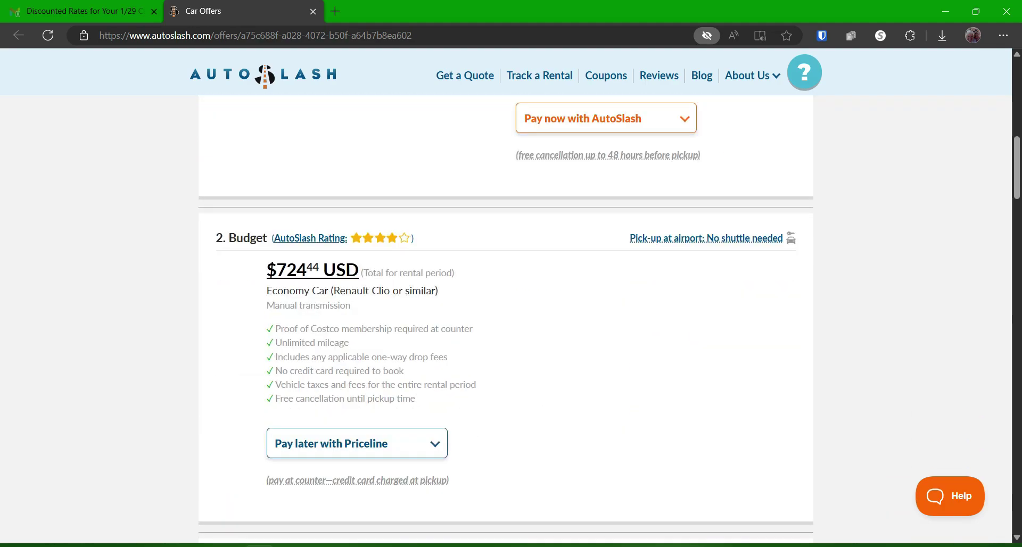
{"action": "scroll", "coordinate": [357, 377], "scroll_direction": "down", "scroll_amount": 1}
{"action": "mouse_move", "coordinate": [357, 377]}
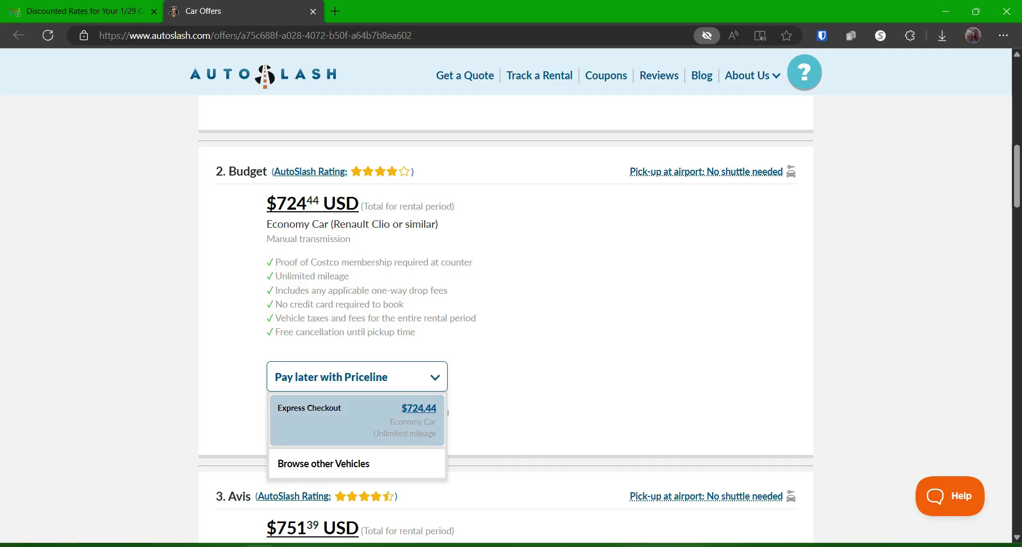
{"action": "left_click", "coordinate": [357, 420]}
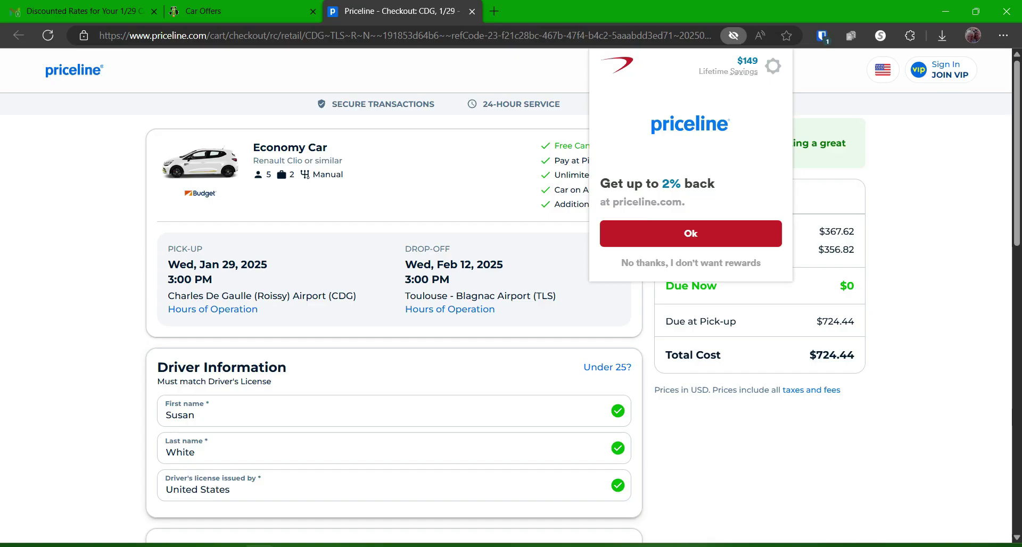
{"action": "left_click", "coordinate": [691, 234]}
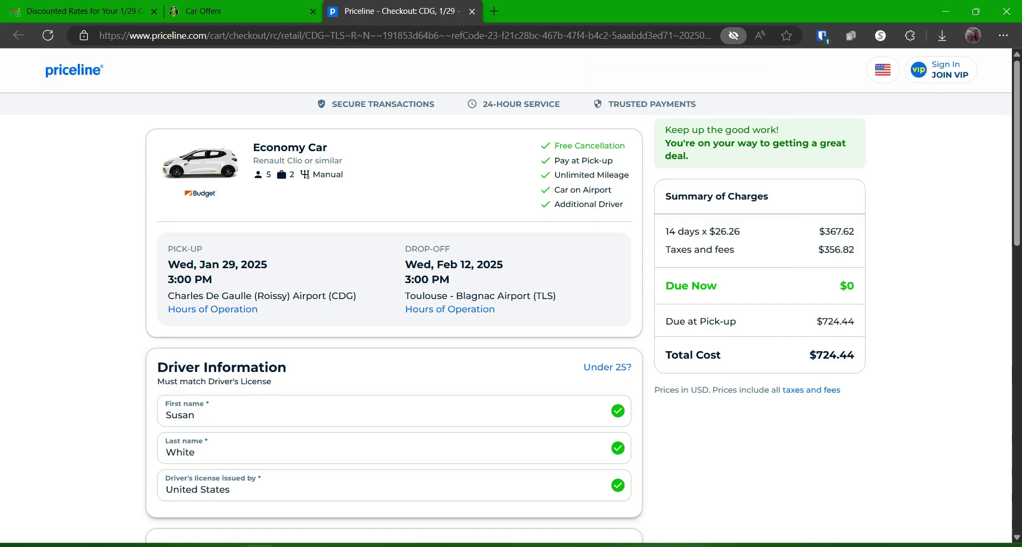
Step: Review the Priceline checkout page's driver, payment, contact, child seat and optional sections, plus its important information and booking terms
{"action": "scroll", "coordinate": [511, 298], "scroll_direction": "down", "scroll_amount": 8}
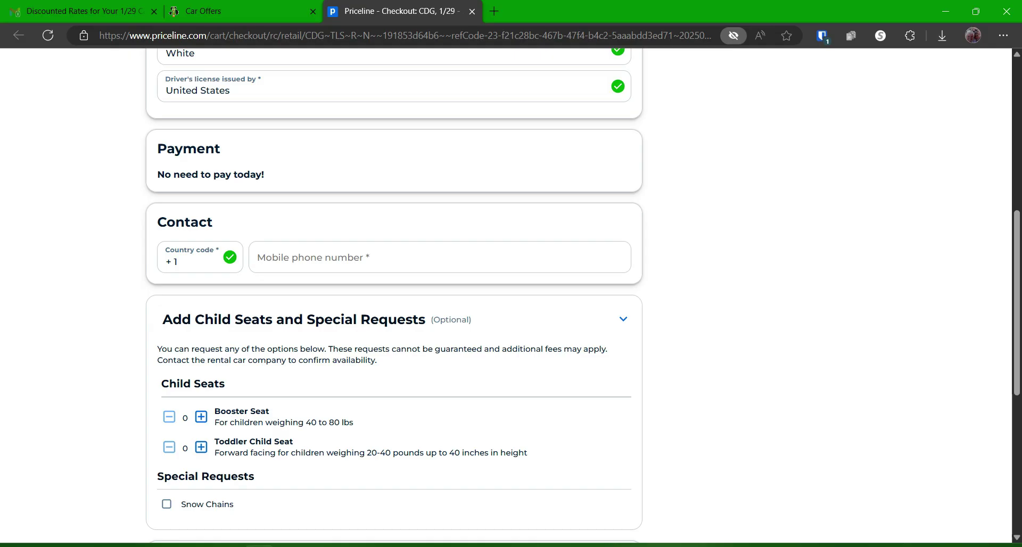
{"action": "scroll", "coordinate": [511, 295], "scroll_direction": "down", "scroll_amount": 3}
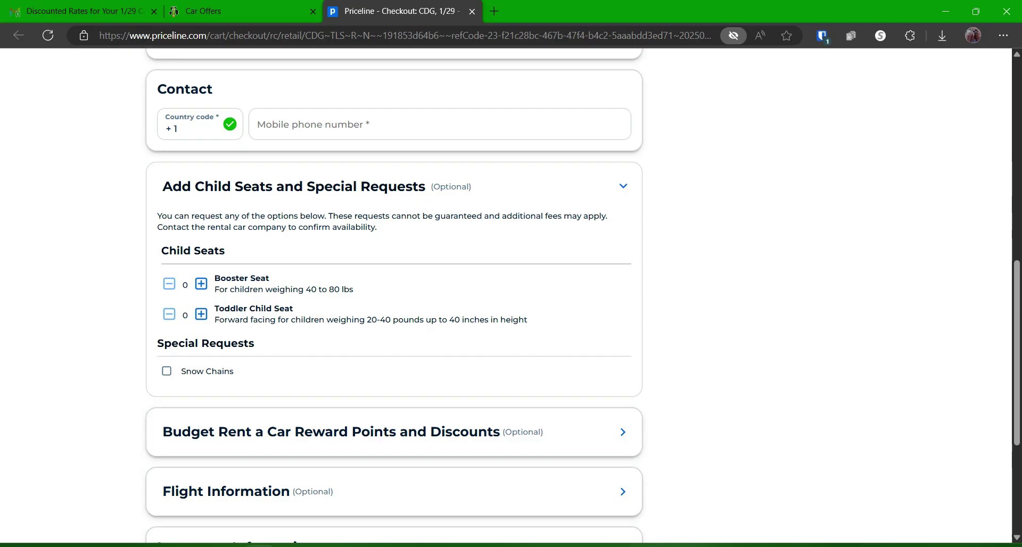
{"action": "scroll", "coordinate": [511, 296], "scroll_direction": "down", "scroll_amount": 3}
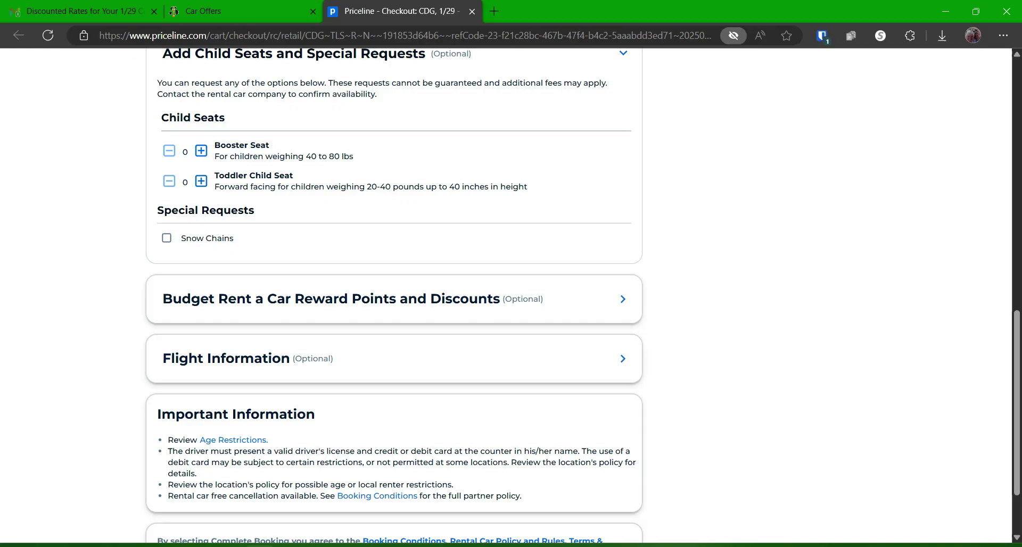
{"action": "scroll", "coordinate": [626, 367], "scroll_direction": "down", "scroll_amount": 2}
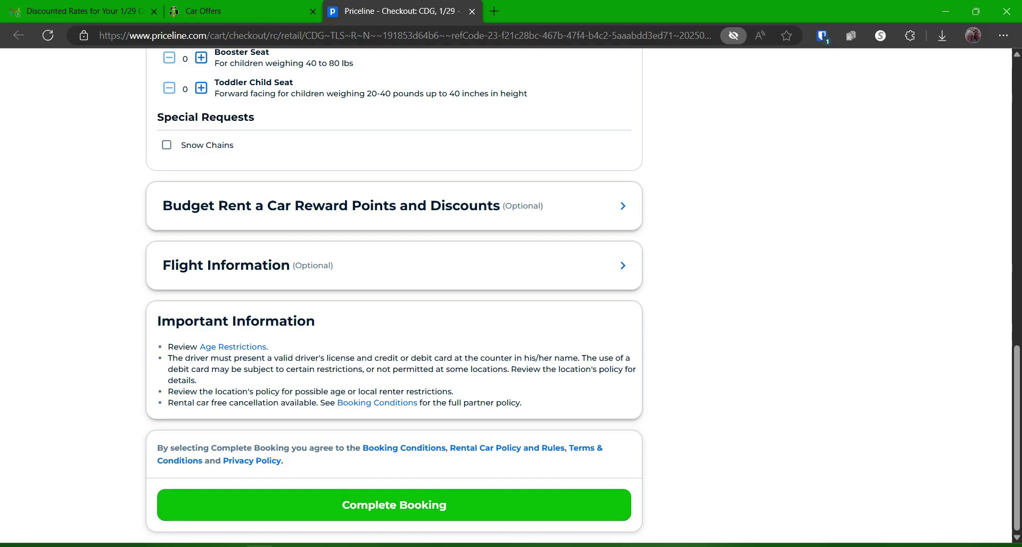
{"action": "scroll", "coordinate": [394, 296], "scroll_direction": "up", "scroll_amount": 12}
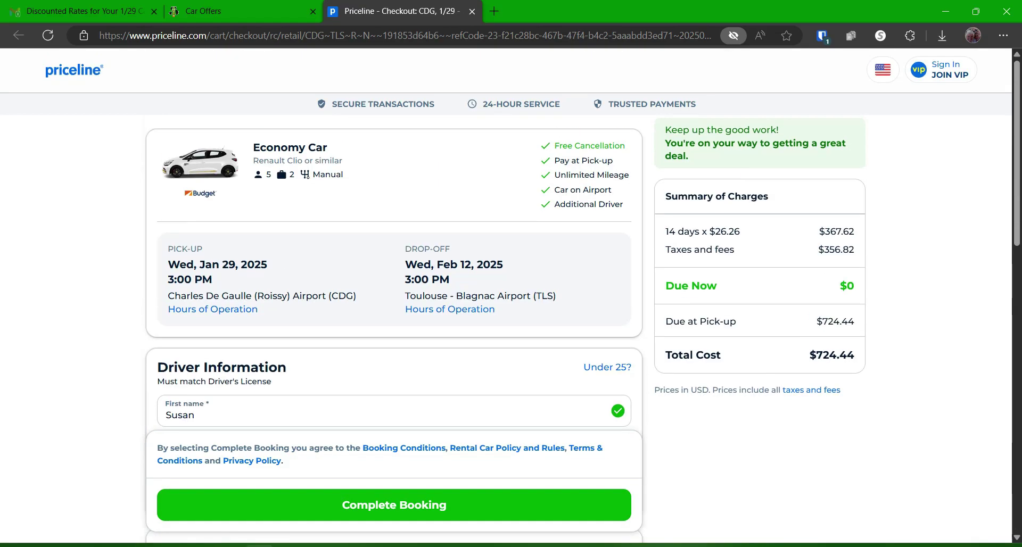